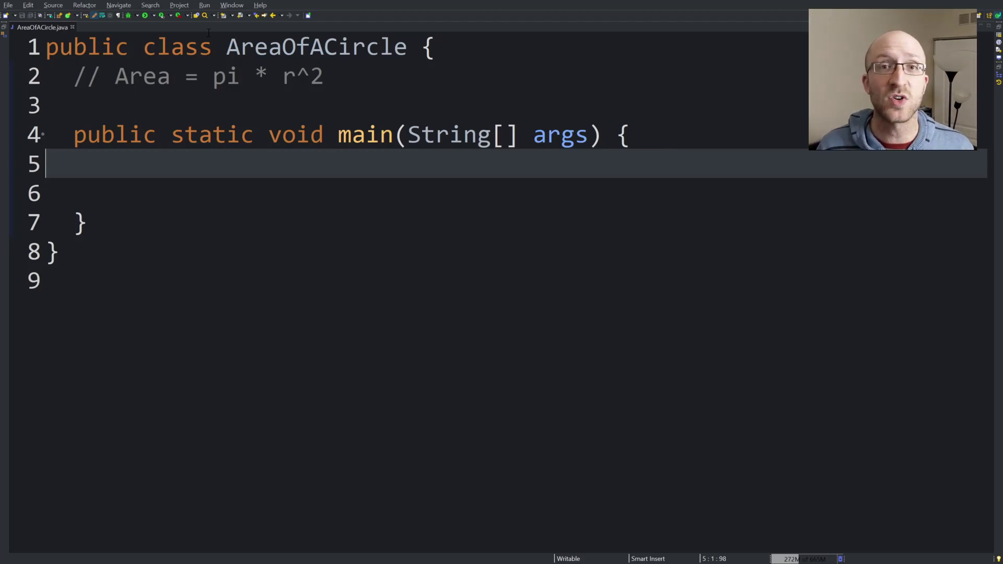
# - Declare Scanner scanner = new Scanner(System.in) in main and import java.util.Scanner
pyautogui.press('Tab')
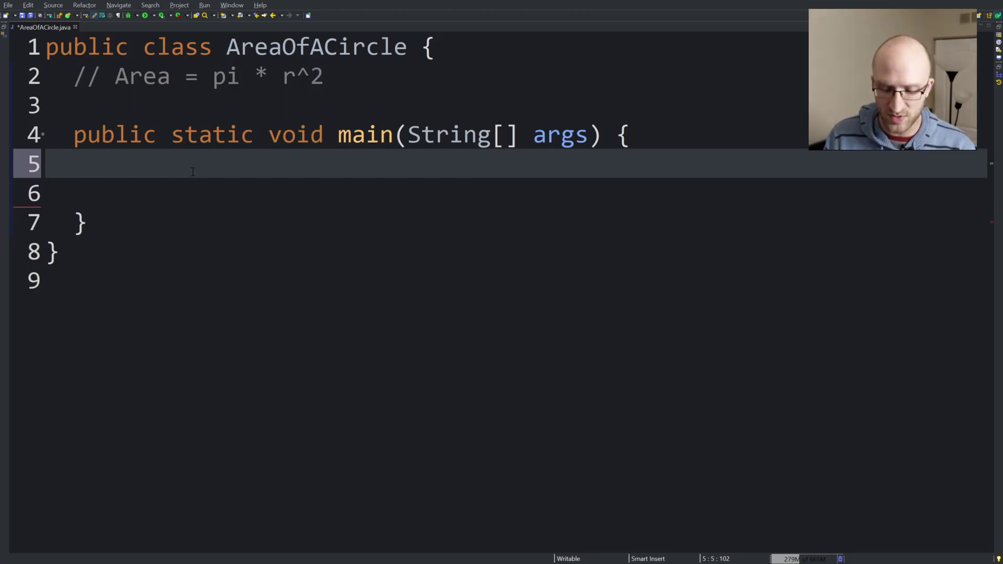
pyautogui.write('Scanner ')
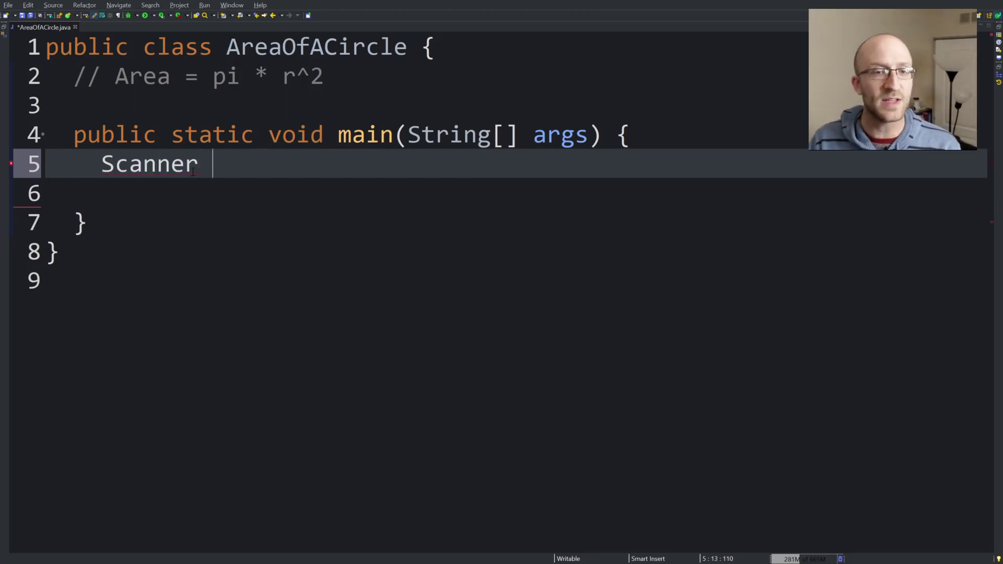
pyautogui.write('scann')
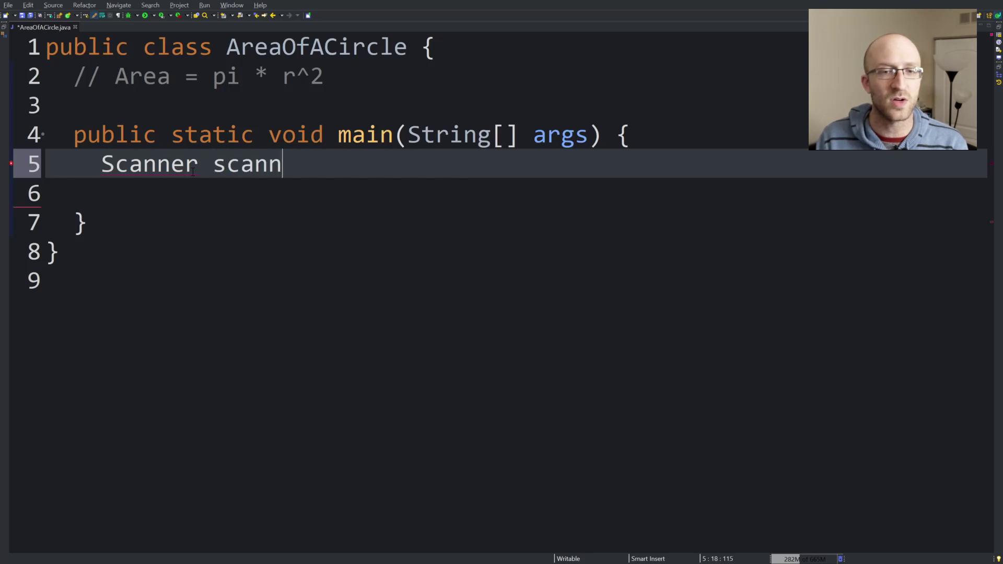
pyautogui.write('er = ')
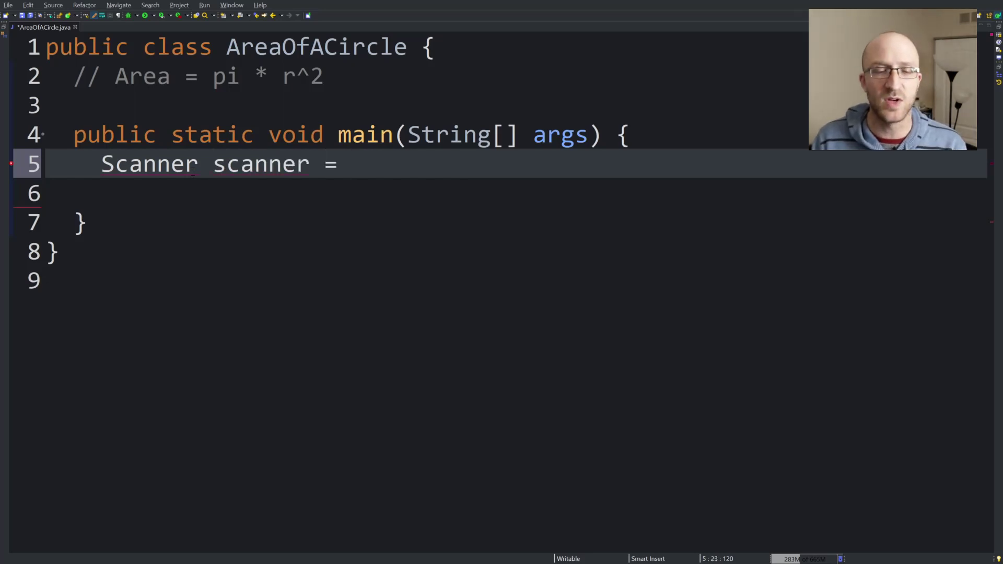
pyautogui.write('new Scanner')
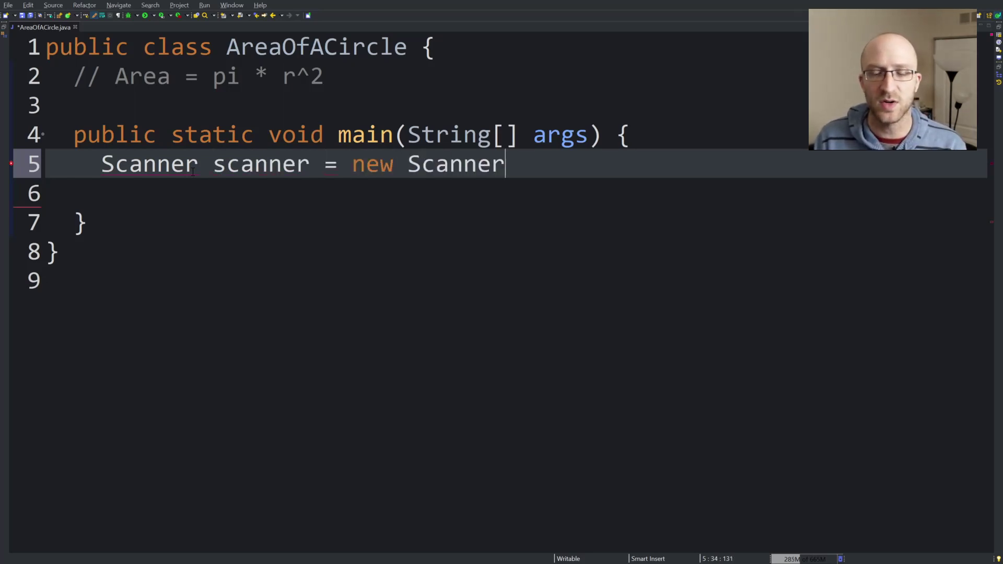
pyautogui.write('(')
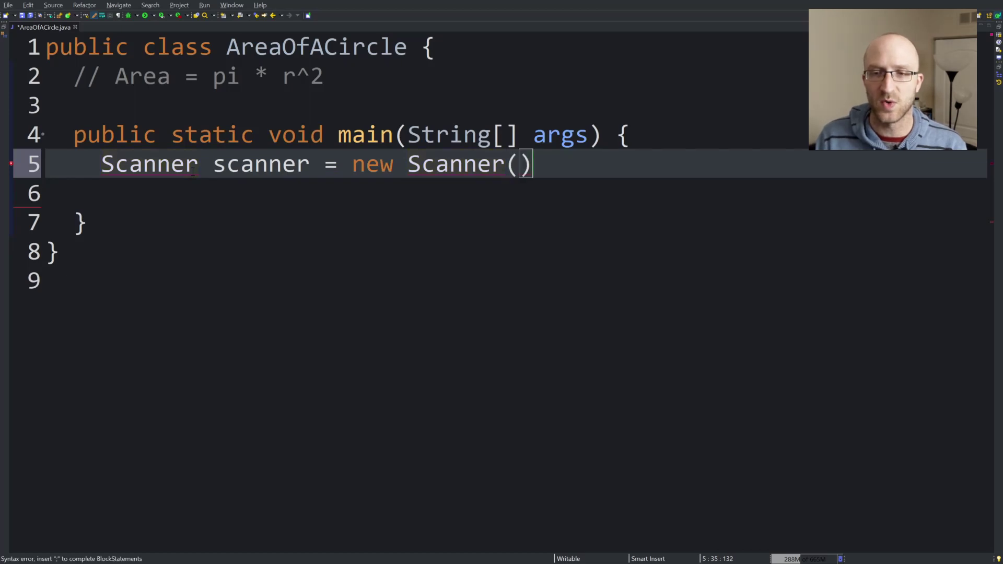
pyautogui.write('System.in')
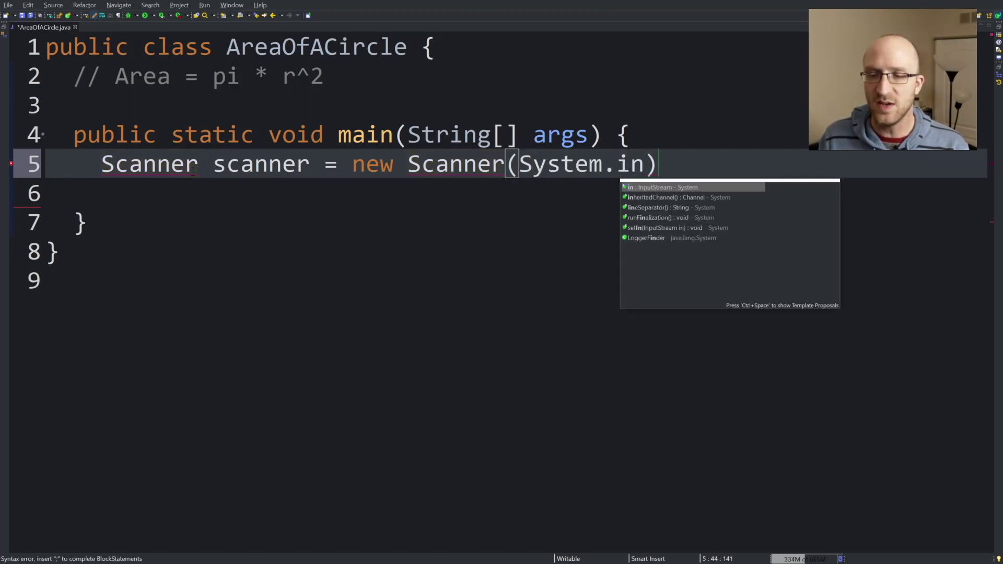
pyautogui.press('End')
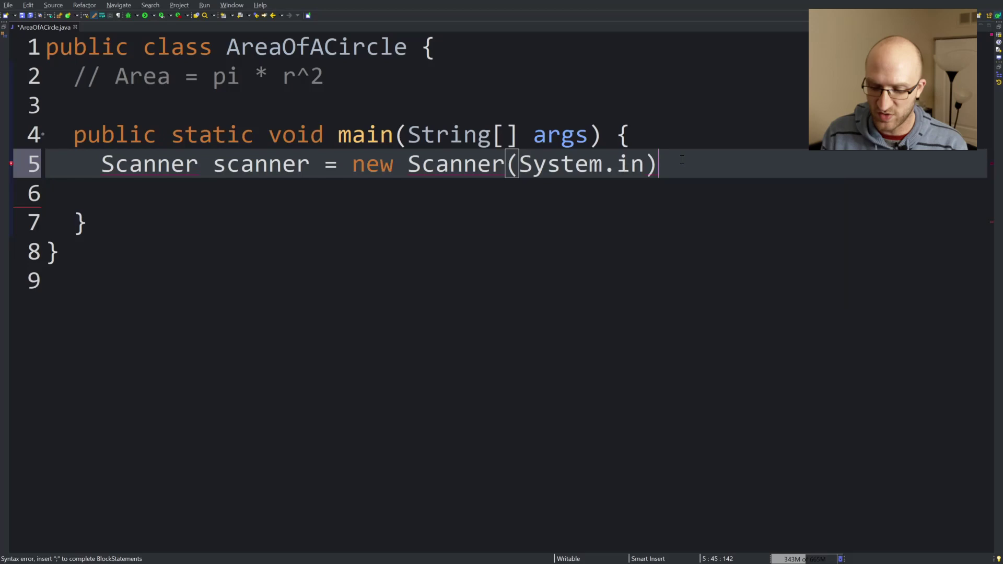
pyautogui.write(';')
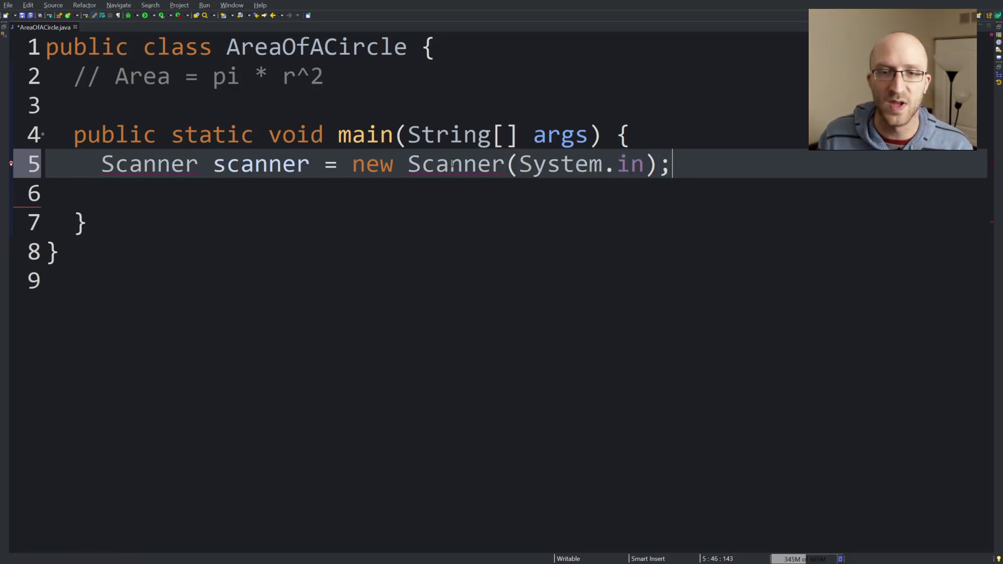
pyautogui.click(459, 210)
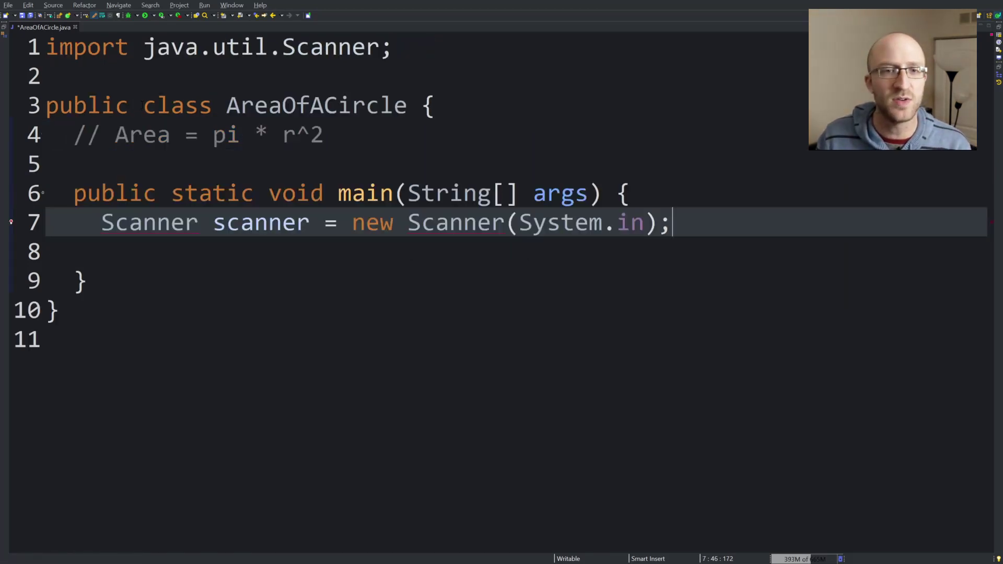
pyautogui.moveTo(157, 48); pyautogui.dragTo(381, 48)
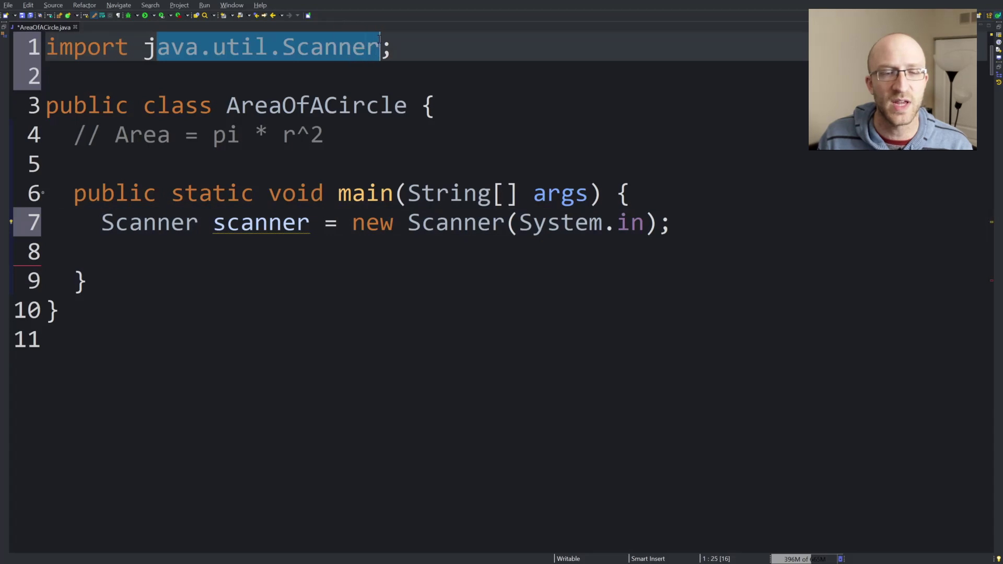
pyautogui.click(584, 133)
pyautogui.click(306, 251)
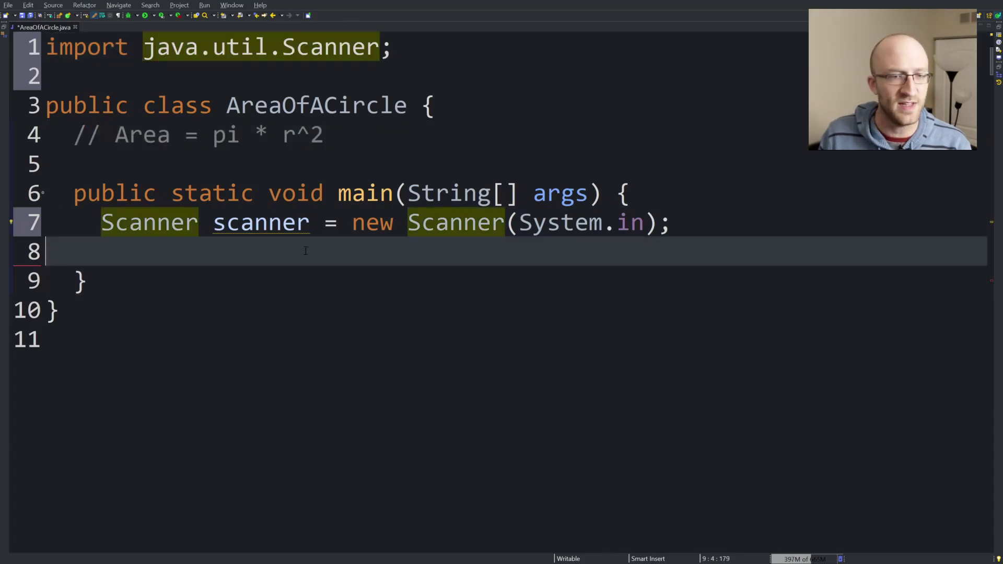
# - Add double radius = scanner.nextDouble(); on a new line in main
pyautogui.press('Return')
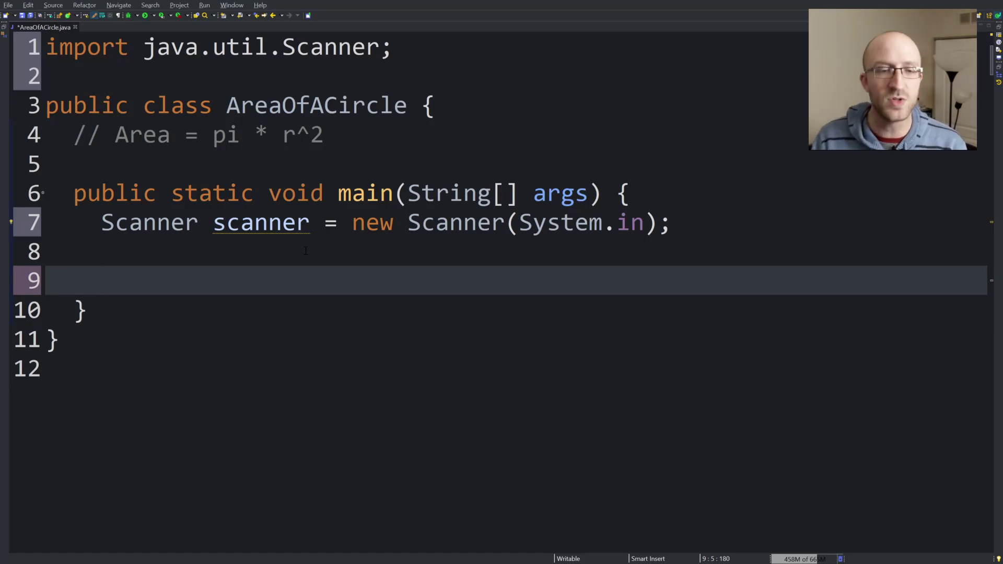
pyautogui.write('scanner.')
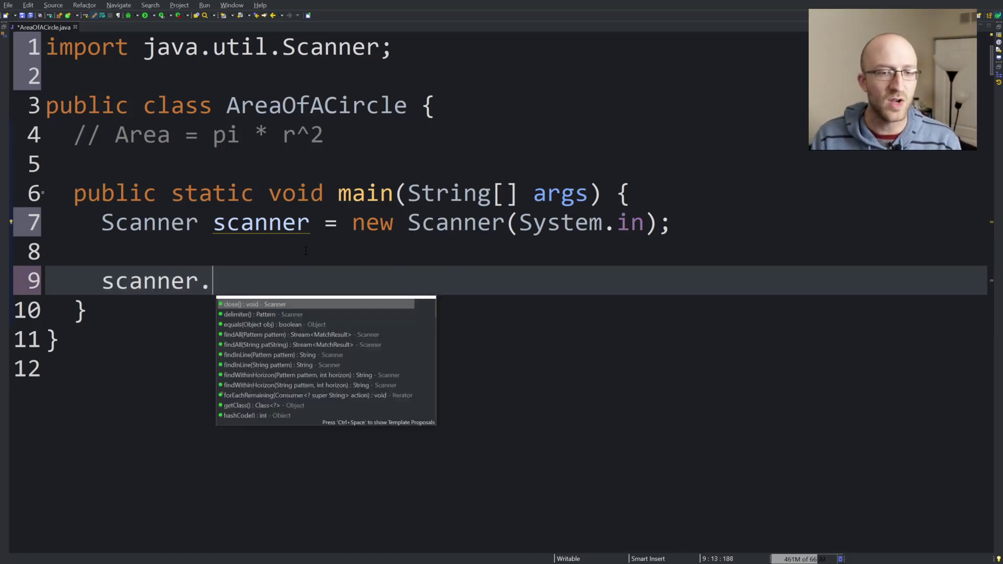
pyautogui.write('nextd')
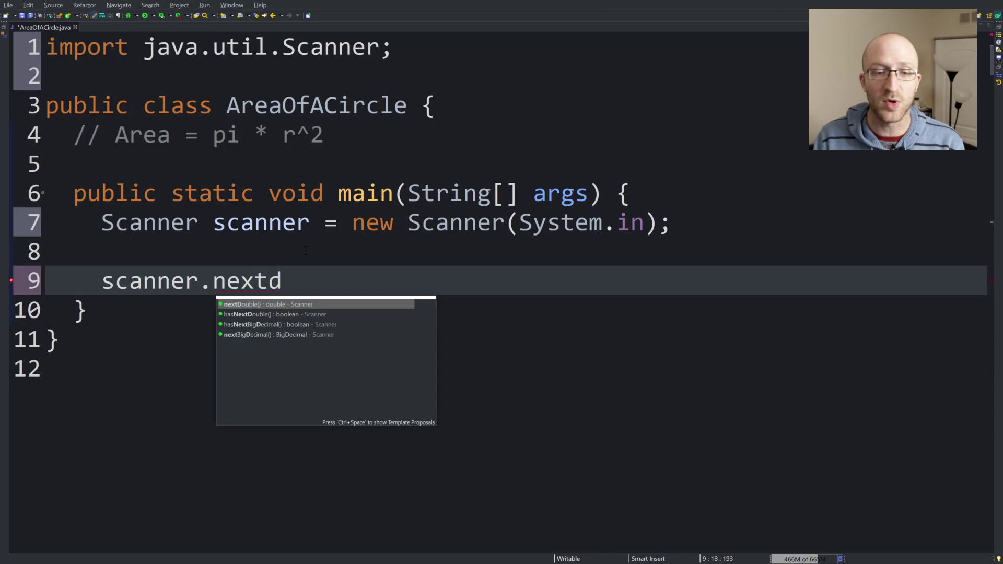
pyautogui.press('Return')
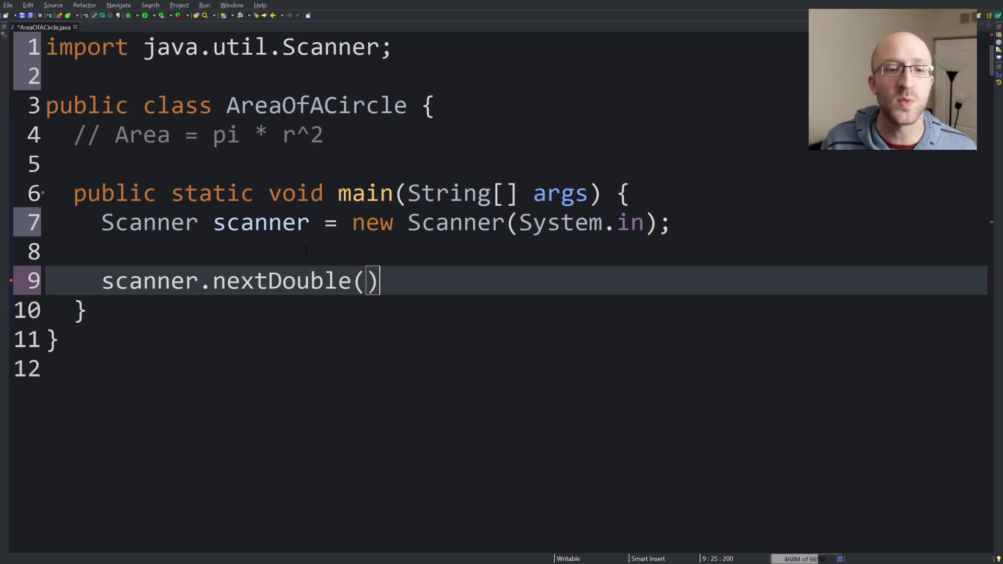
pyautogui.write(';')
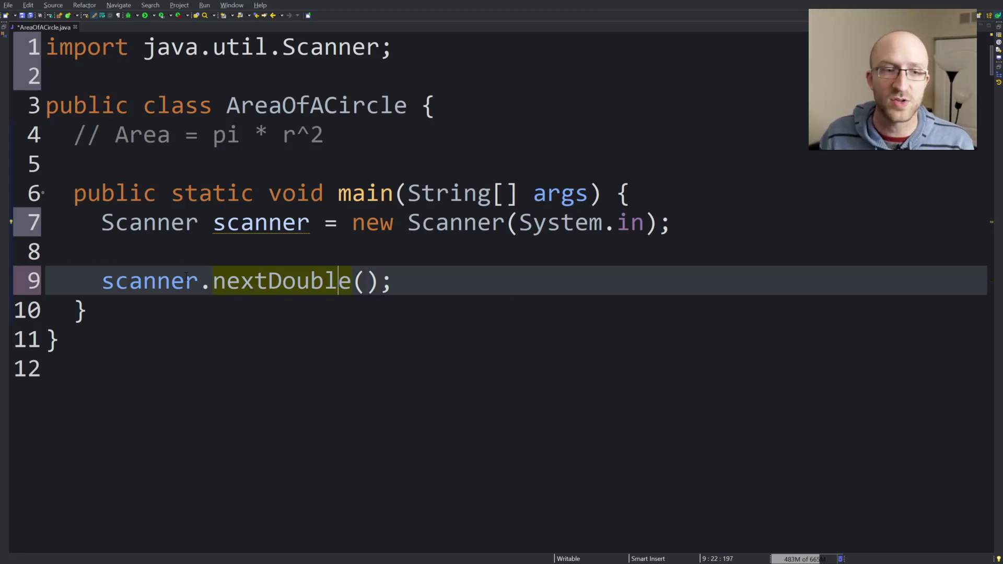
pyautogui.click(103, 281)
pyautogui.moveTo(149, 281)
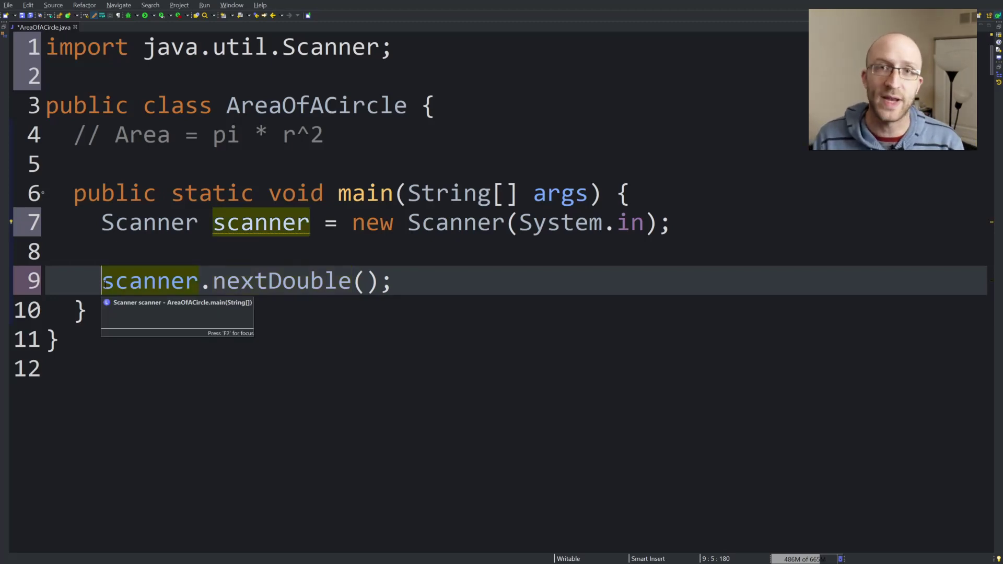
pyautogui.write('double ')
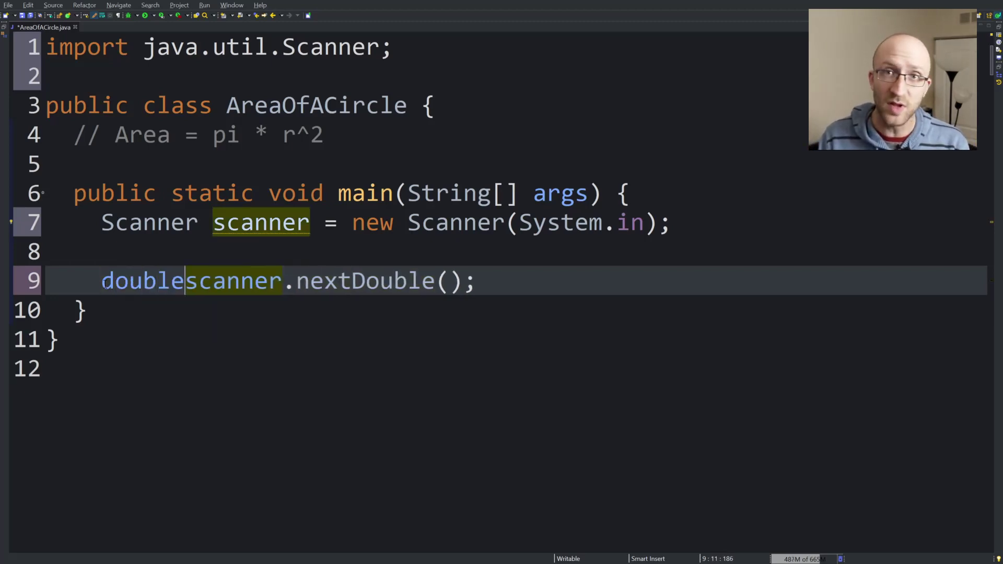
pyautogui.write('rad')
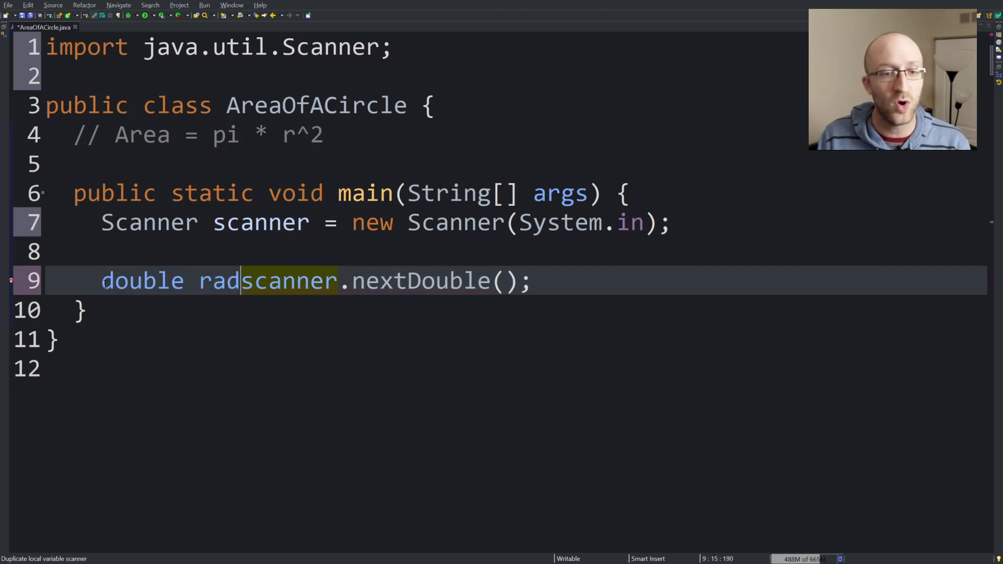
pyautogui.write('ius')
pyautogui.write(' =')
pyautogui.click(491, 281)
pyautogui.moveTo(504, 280)
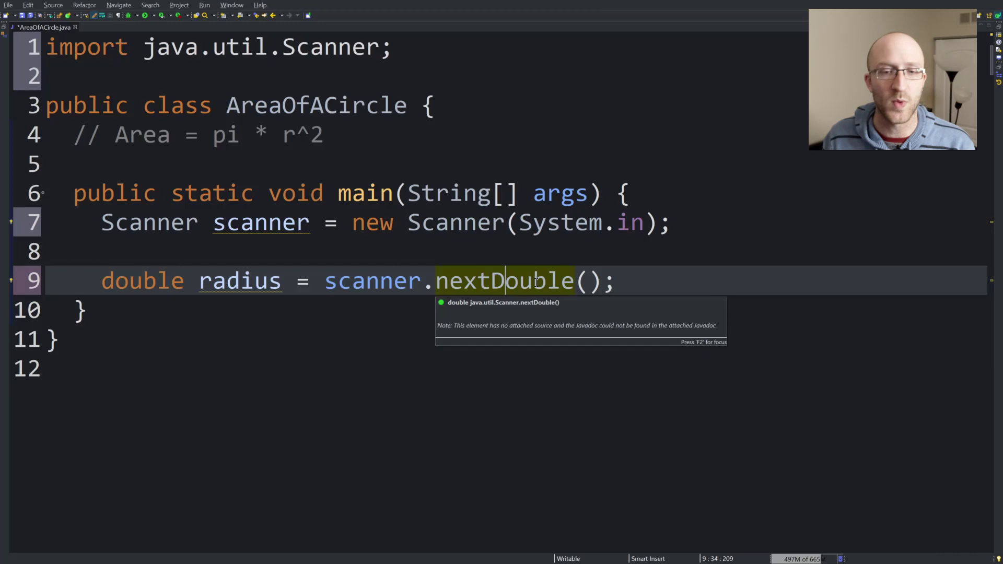
pyautogui.press('Right')
pyautogui.press('Right')
pyautogui.press('Right')
# - Add a println prompt "Please enter the radius: " above the radius line and save
pyautogui.press('Up')
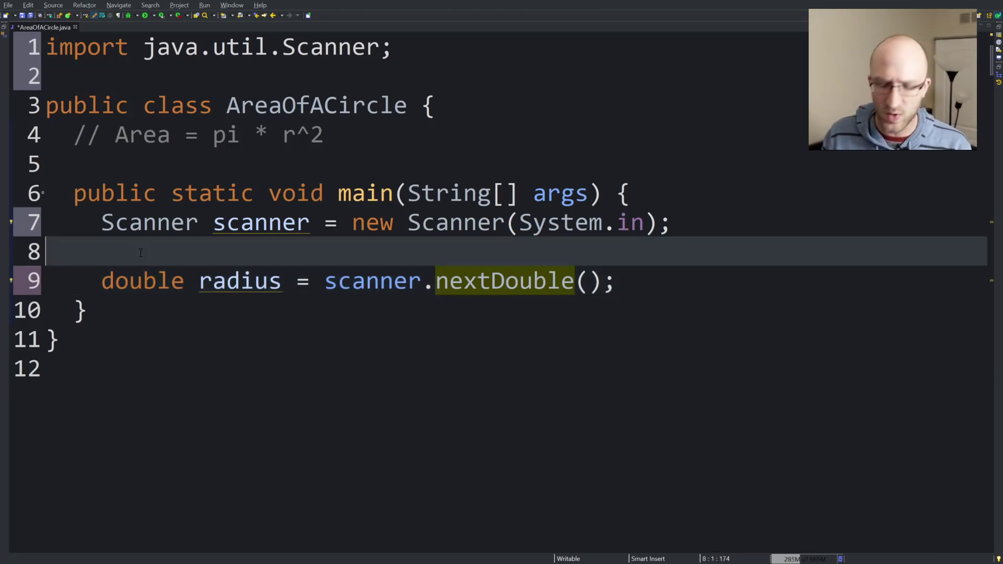
pyautogui.press('Return')
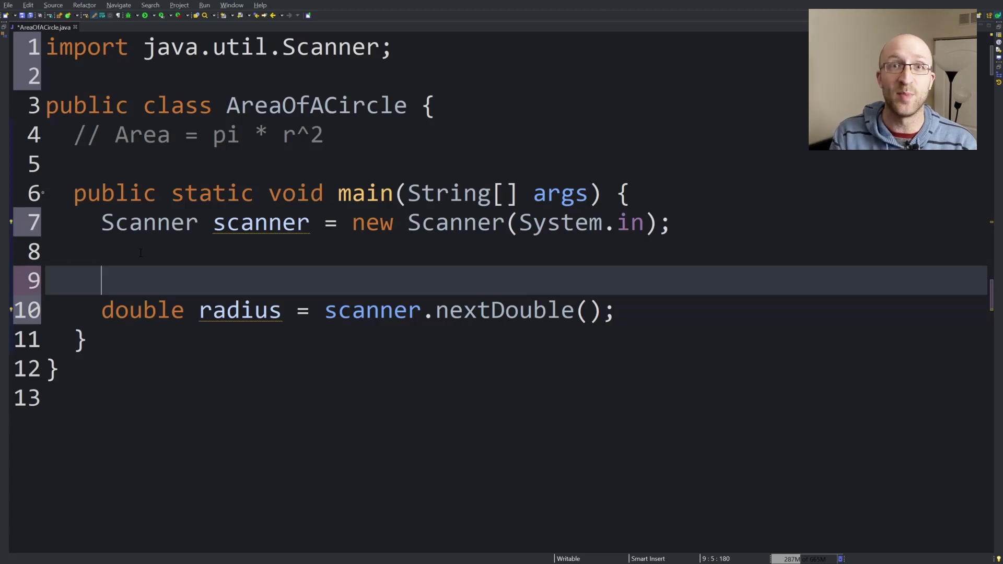
pyautogui.write('S')
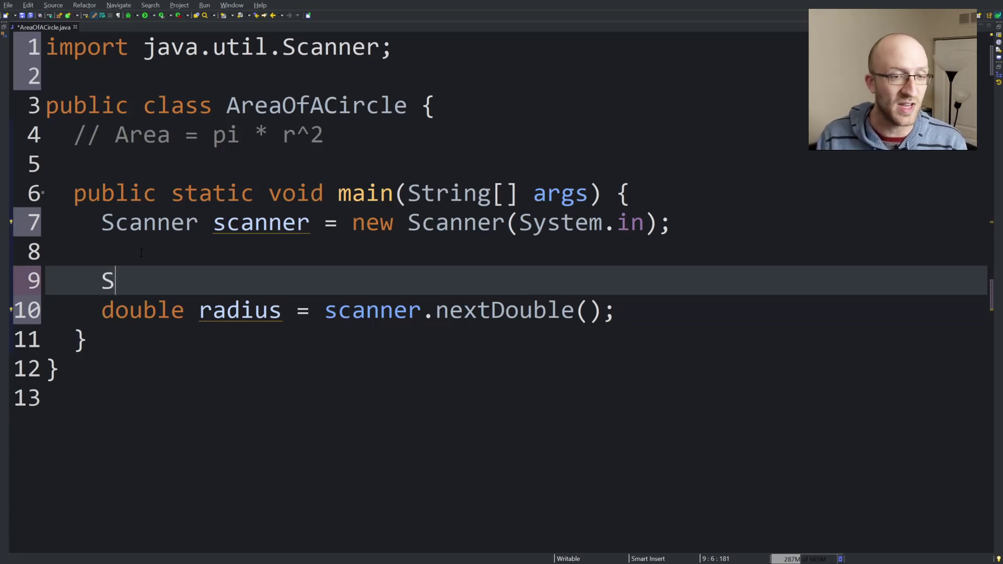
pyautogui.write('ystem.out.')
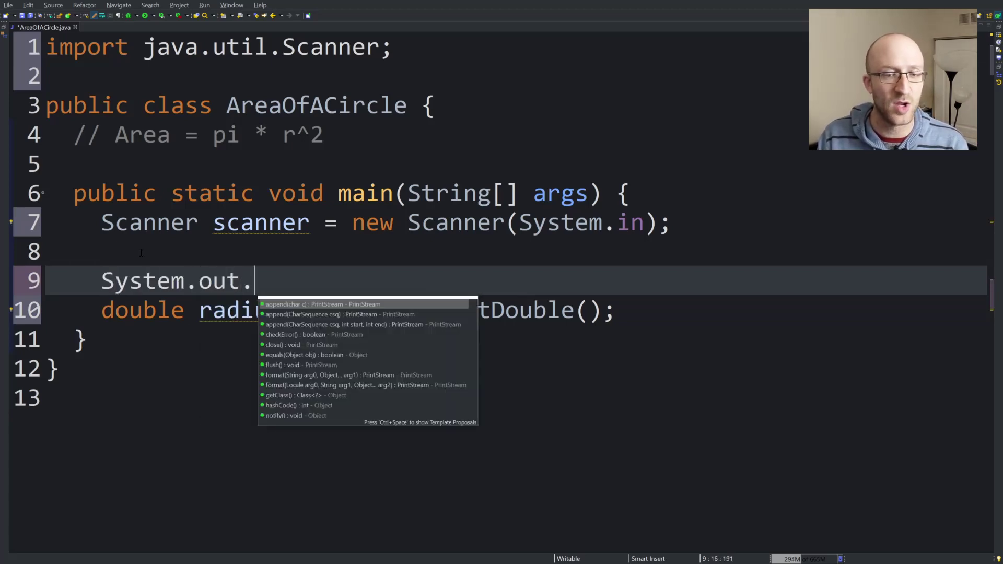
pyautogui.write('println(')
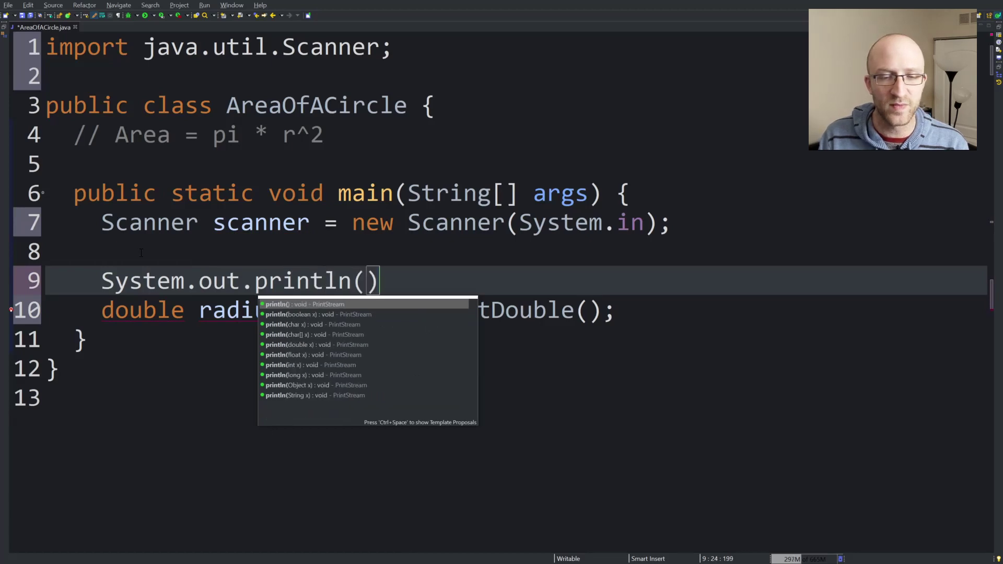
pyautogui.write('"Please ent')
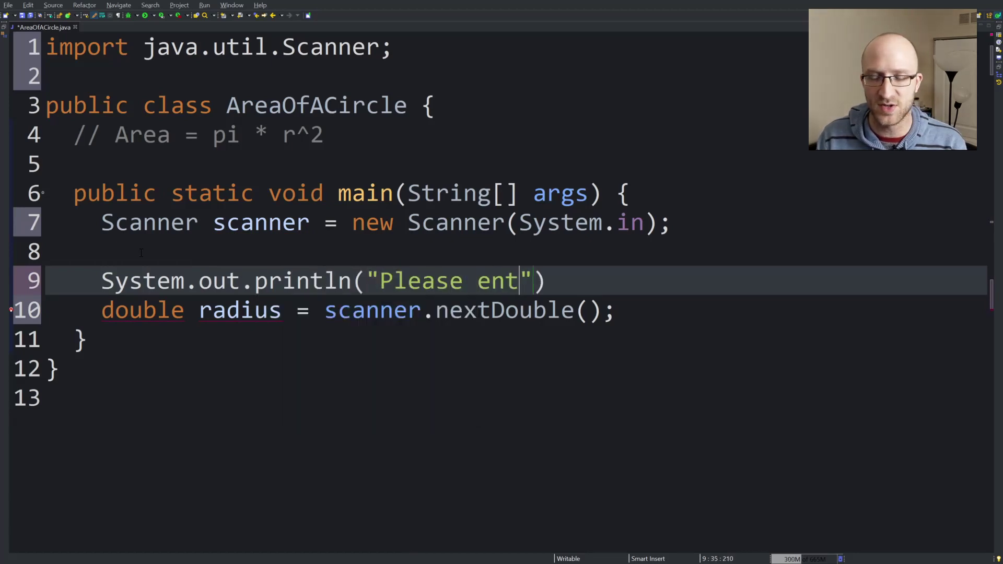
pyautogui.write('er the radius:')
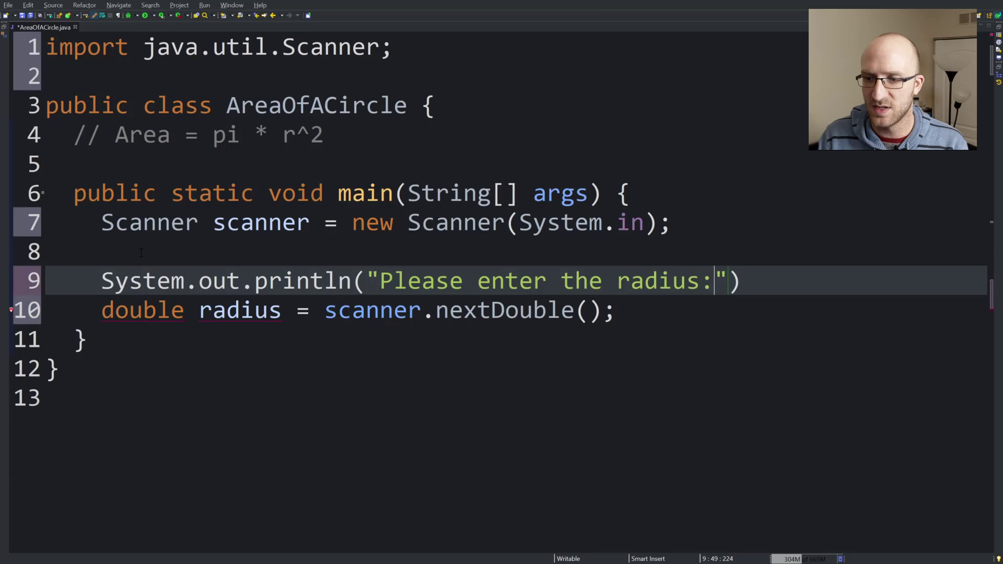
pyautogui.press('End')
pyautogui.write(';')
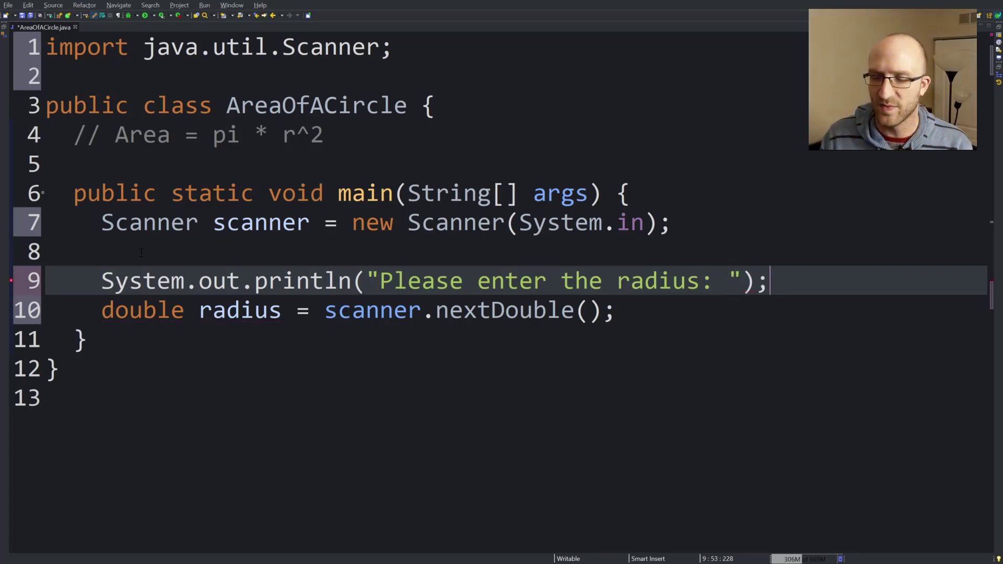
pyautogui.hotkey('ctrl', 's')
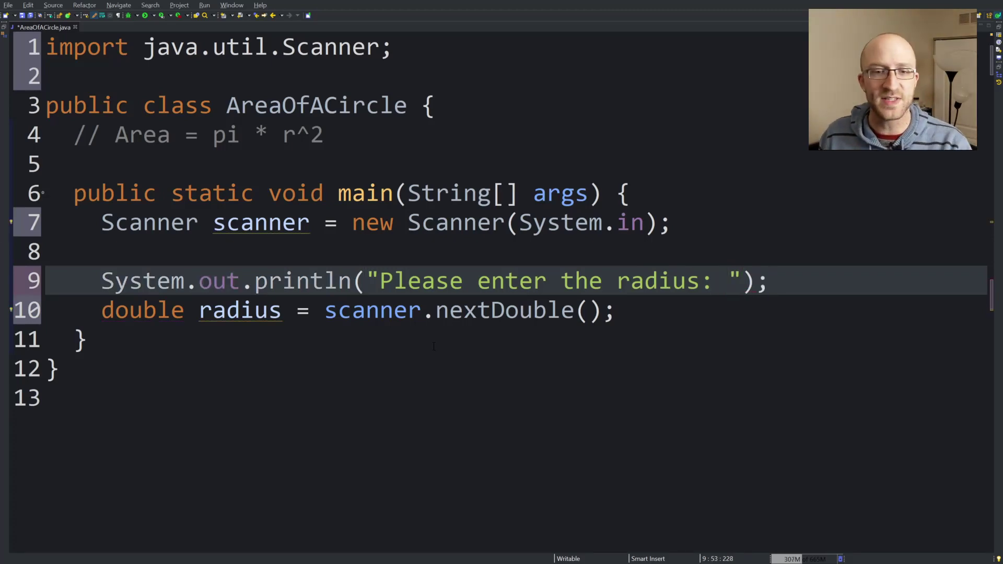
pyautogui.click(674, 313)
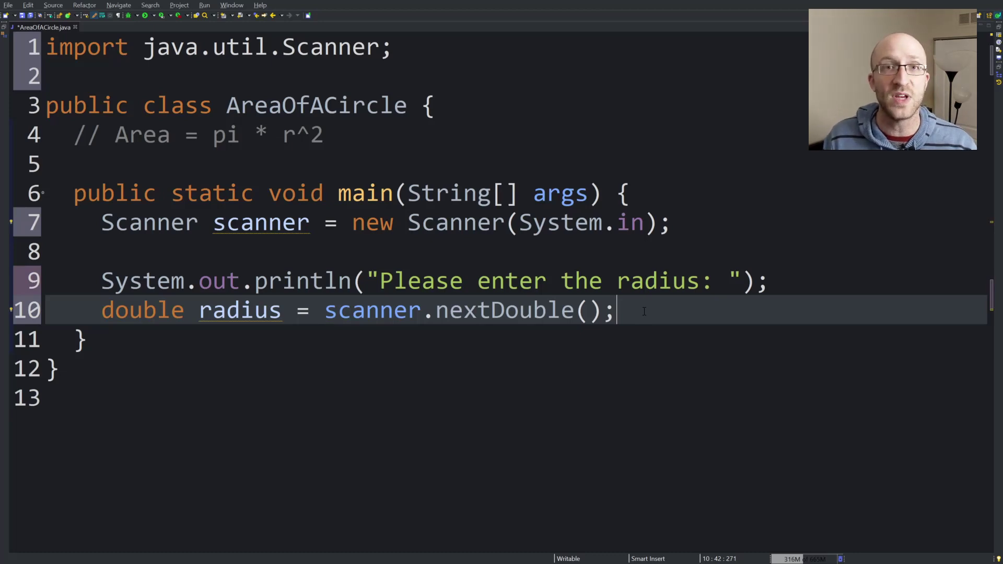
# - Print "Area of the cirlcle is: " + Math.PI * radius * radius on line 12
pyautogui.press('Return')
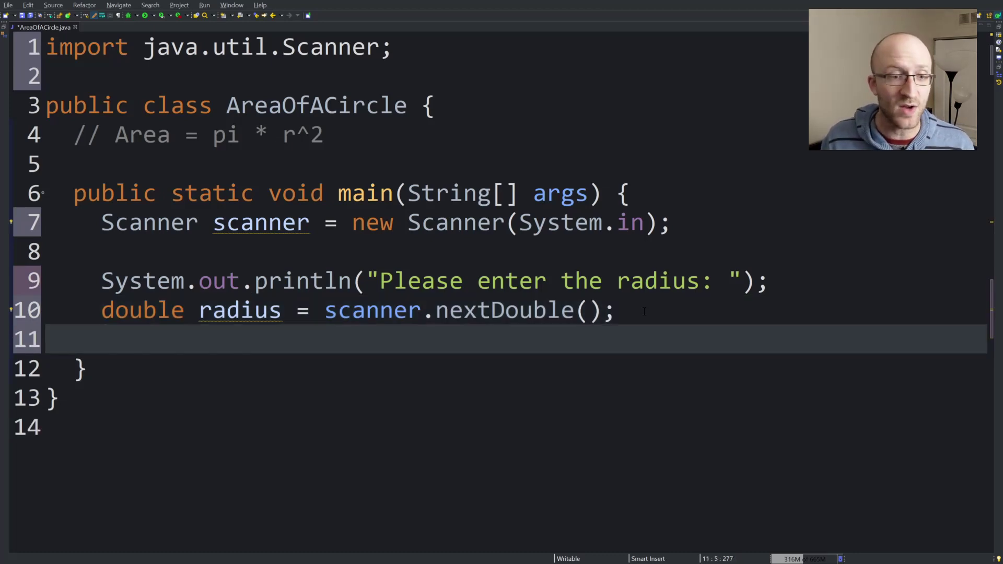
pyautogui.press('Return')
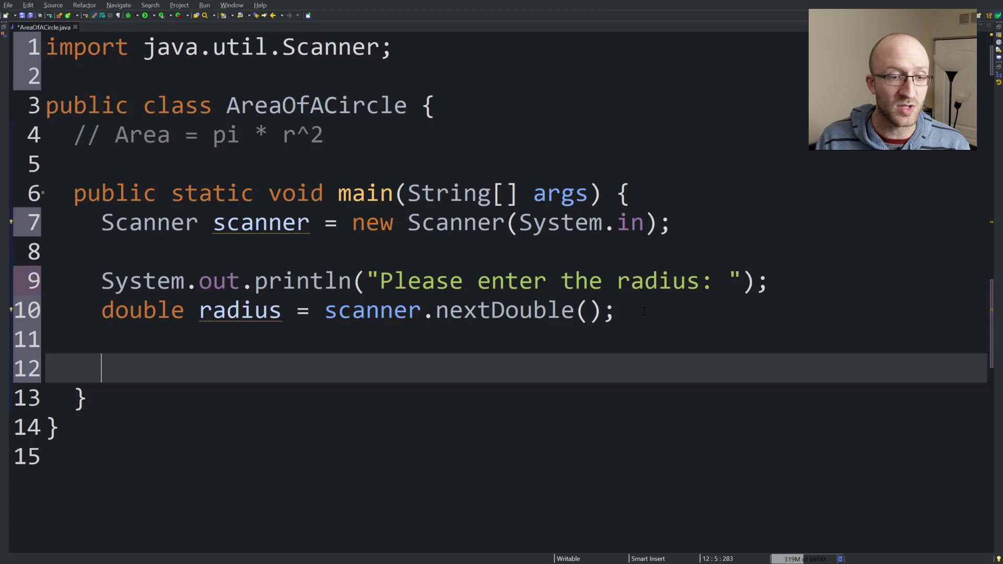
pyautogui.write('System.out')
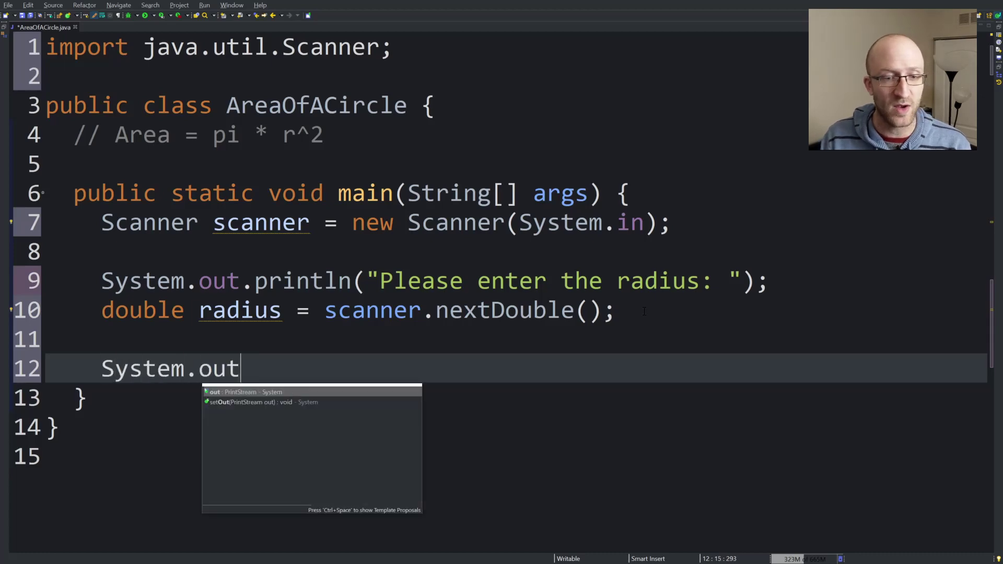
pyautogui.write('.println')
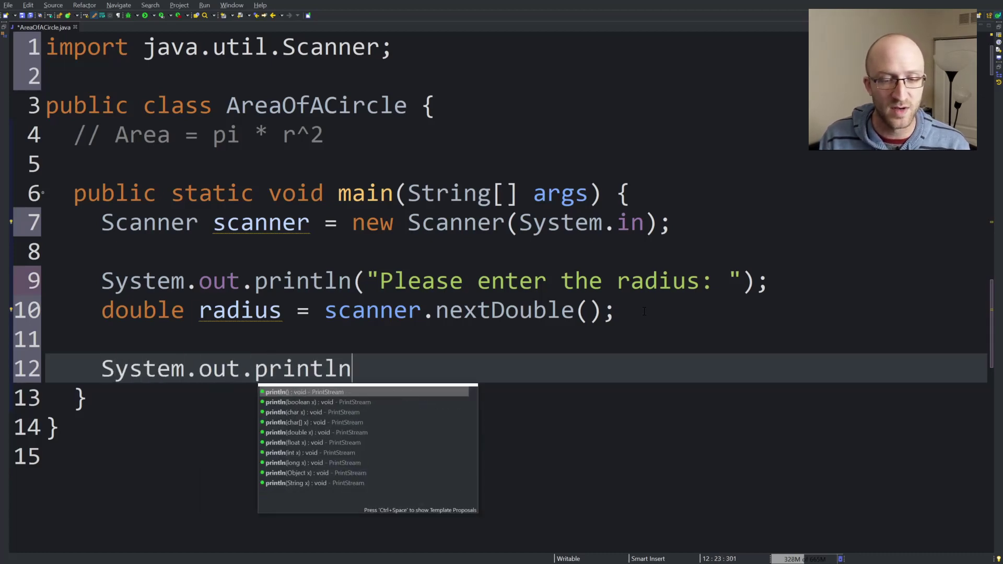
pyautogui.write('("Aread')
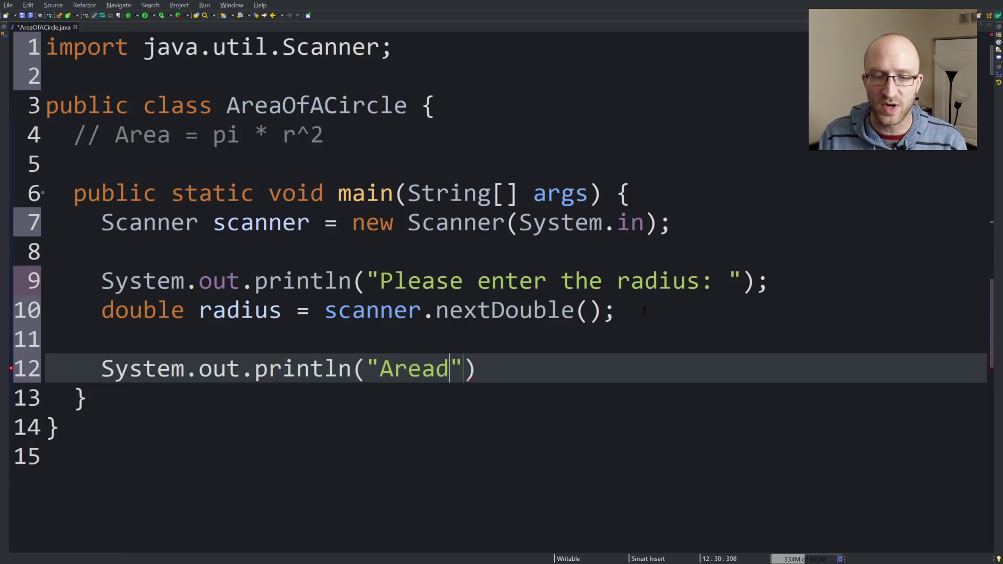
pyautogui.press('BackSpace')
pyautogui.write('of the cirlc')
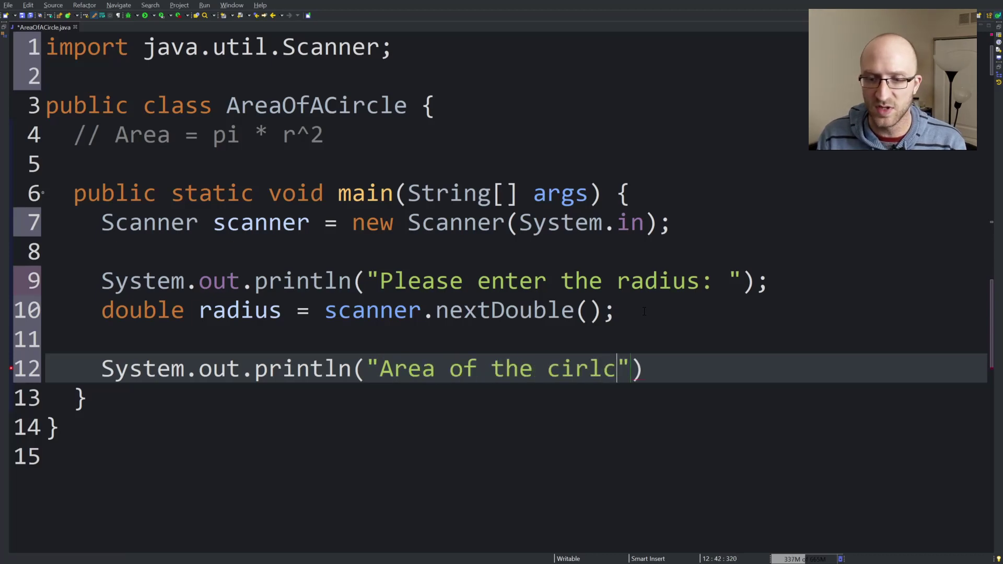
pyautogui.write('le is :')
pyautogui.press('BackSpace')
pyautogui.press('BackSpace')
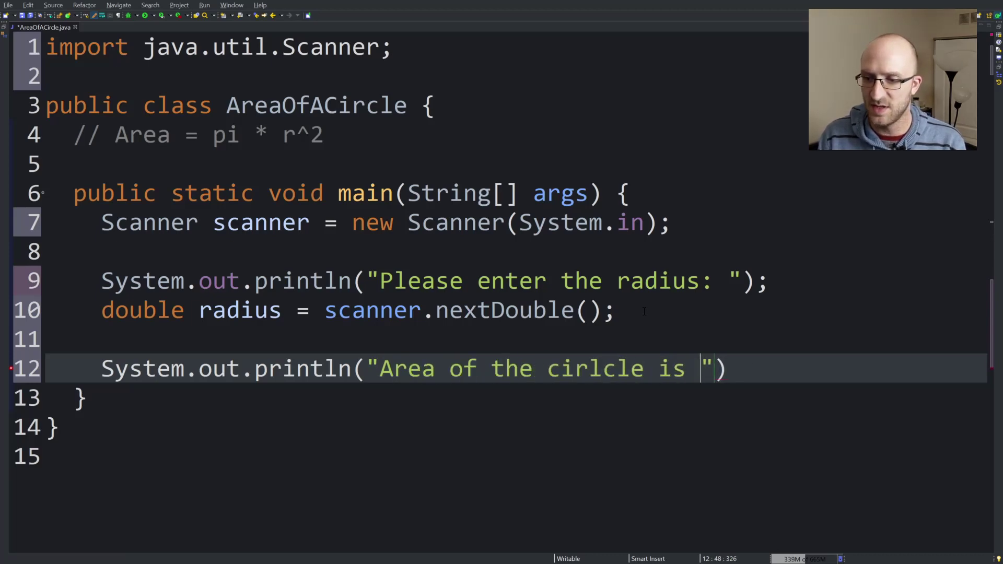
pyautogui.write(': "')
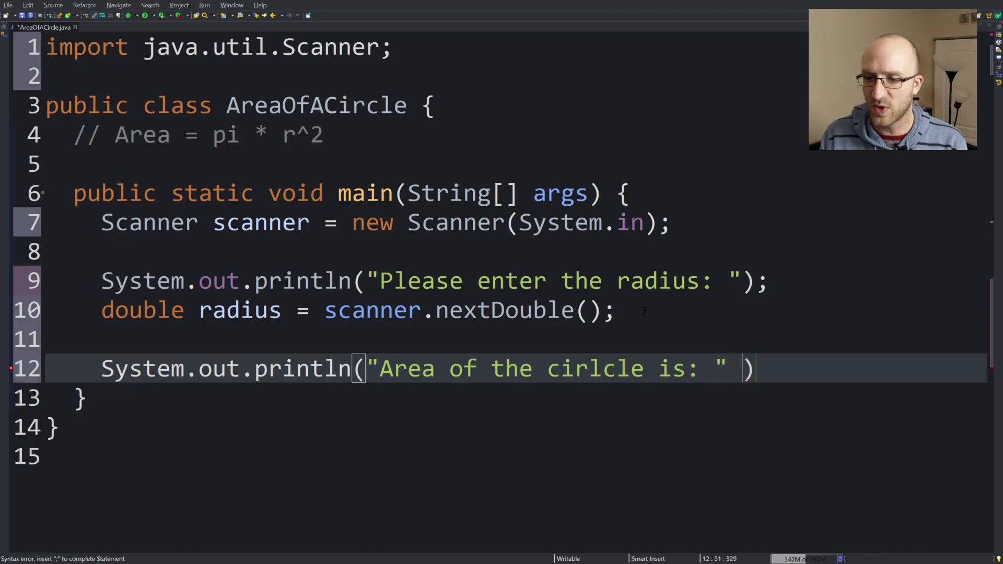
pyautogui.write(' +')
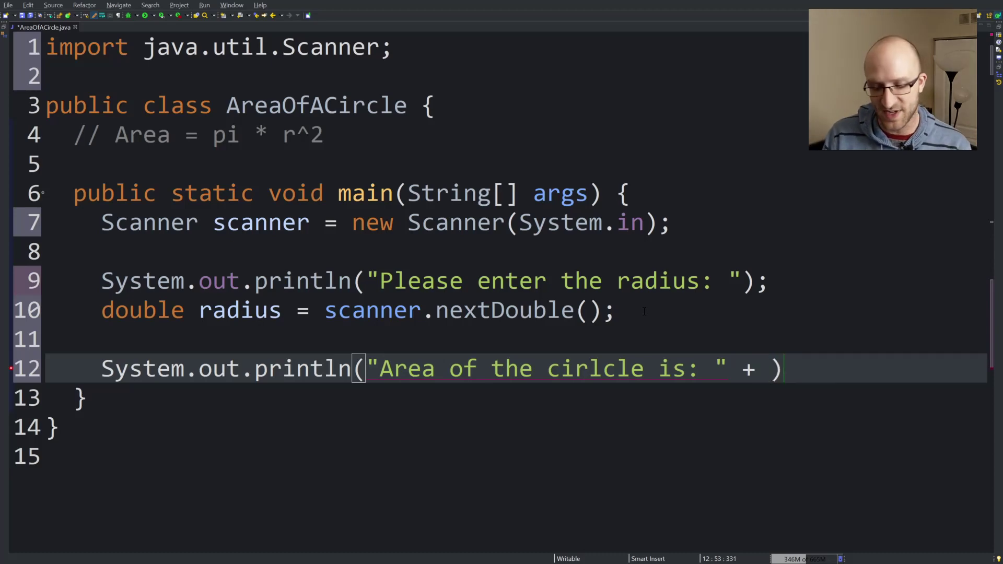
pyautogui.write(' Math')
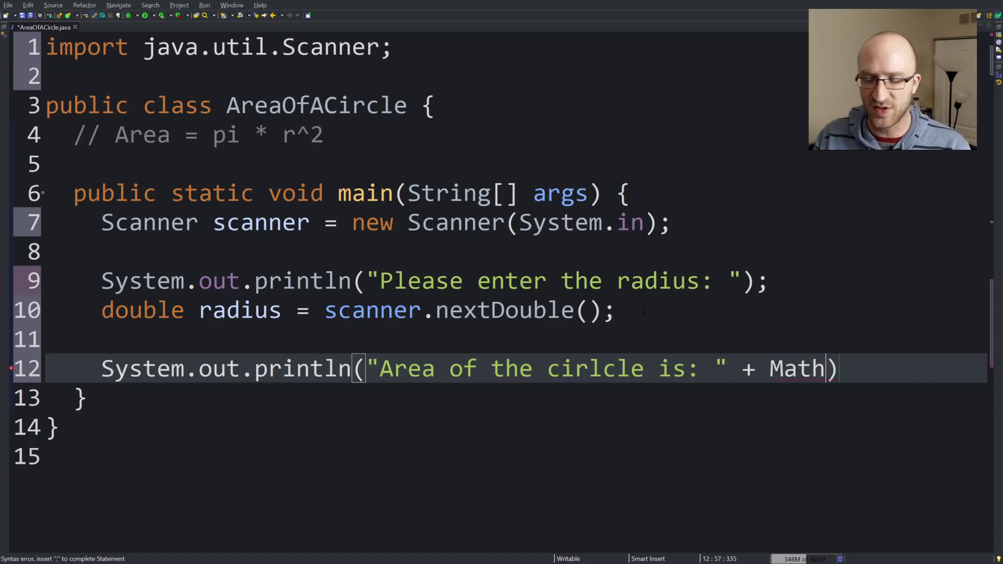
pyautogui.write('.P')
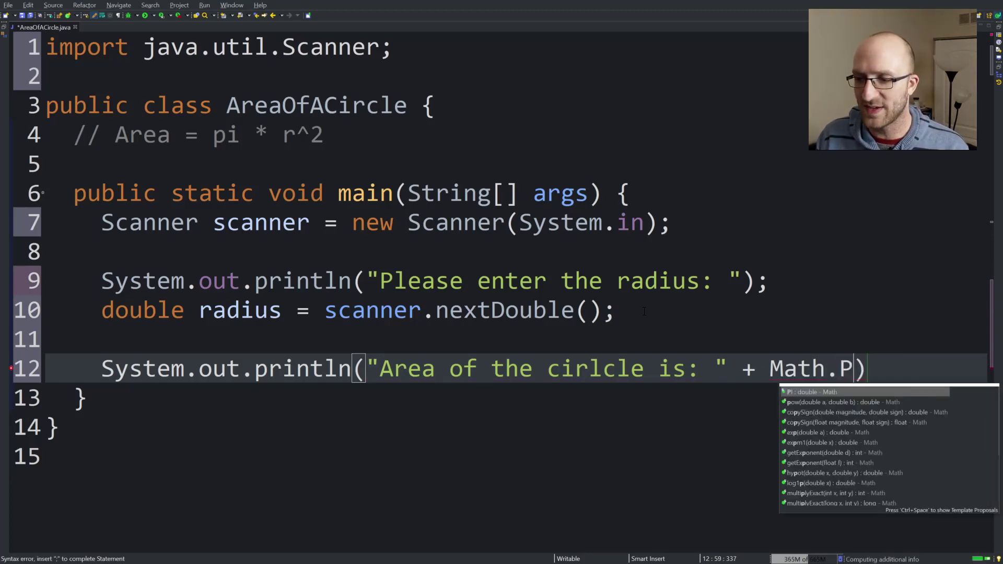
pyautogui.write('I')
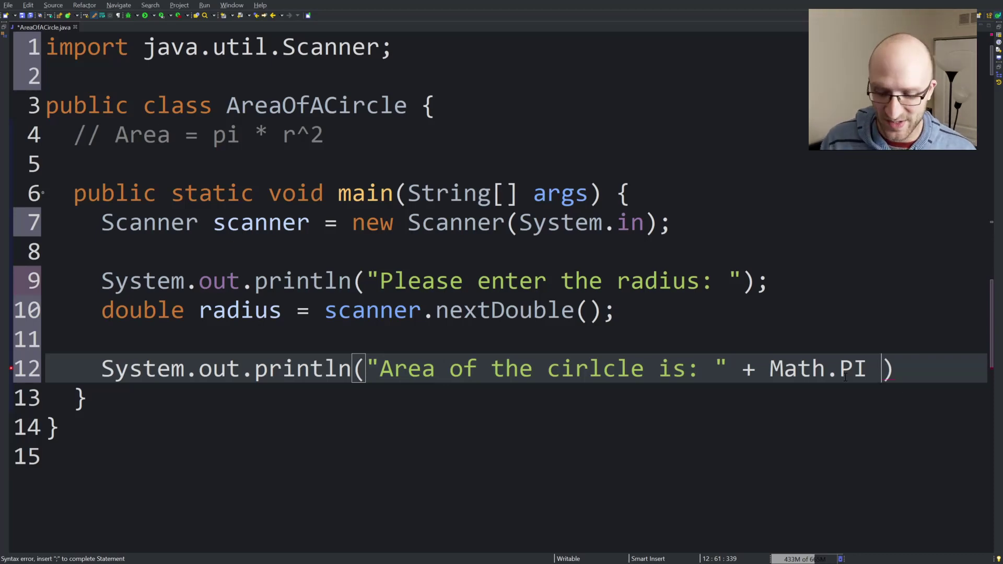
pyautogui.write(' * radius')
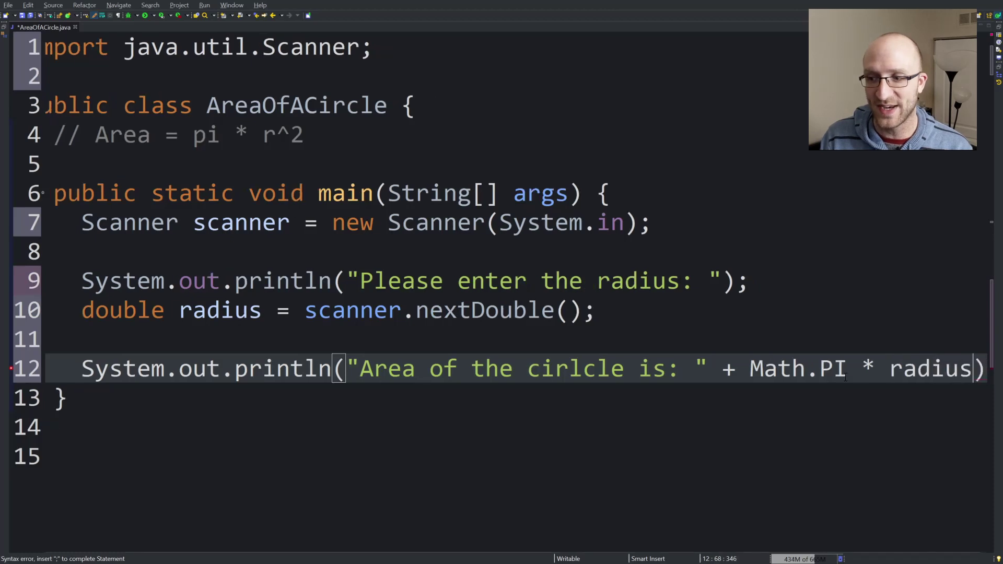
pyautogui.write(' * radius')
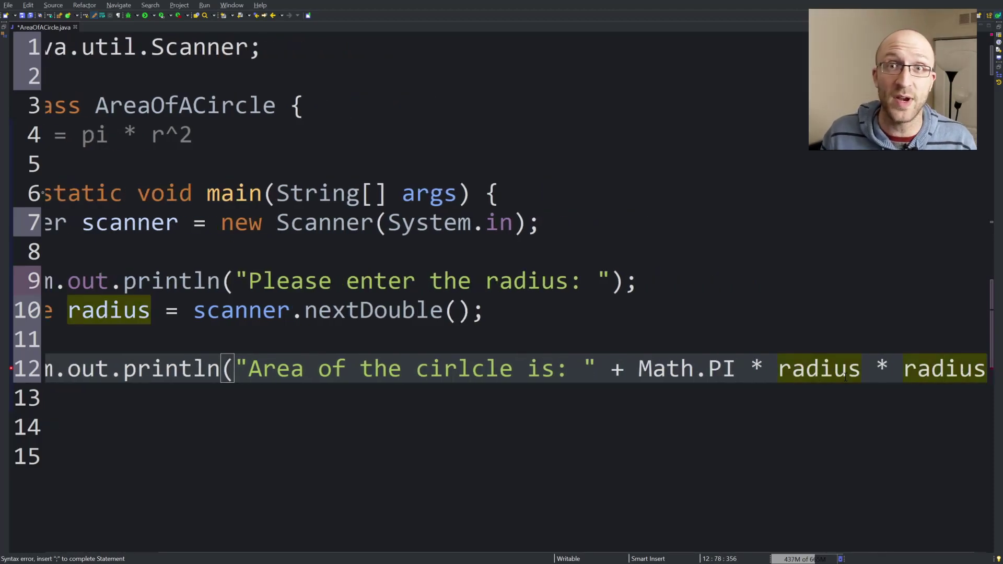
pyautogui.write(');')
pyautogui.press('Home')
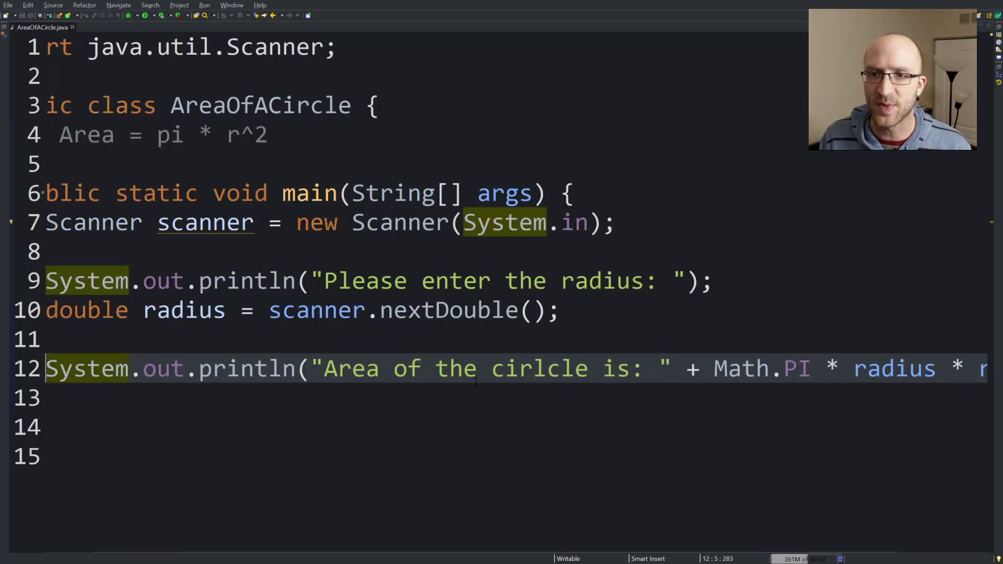
# - Run the program with radius 5.5, then enter 5.5 in Google's circle calculator
pyautogui.hotkey('ctrl', 'F11')
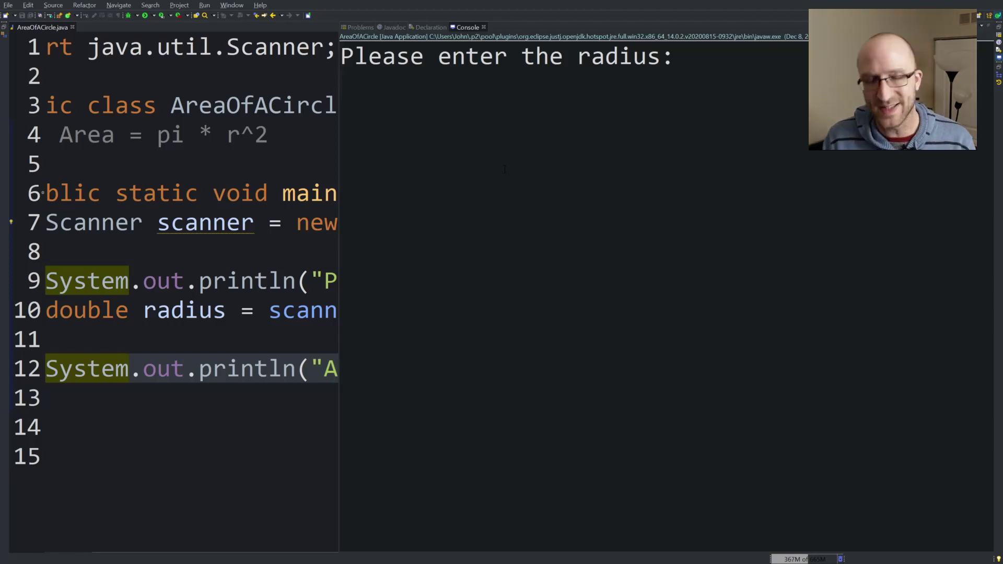
pyautogui.write('5.')
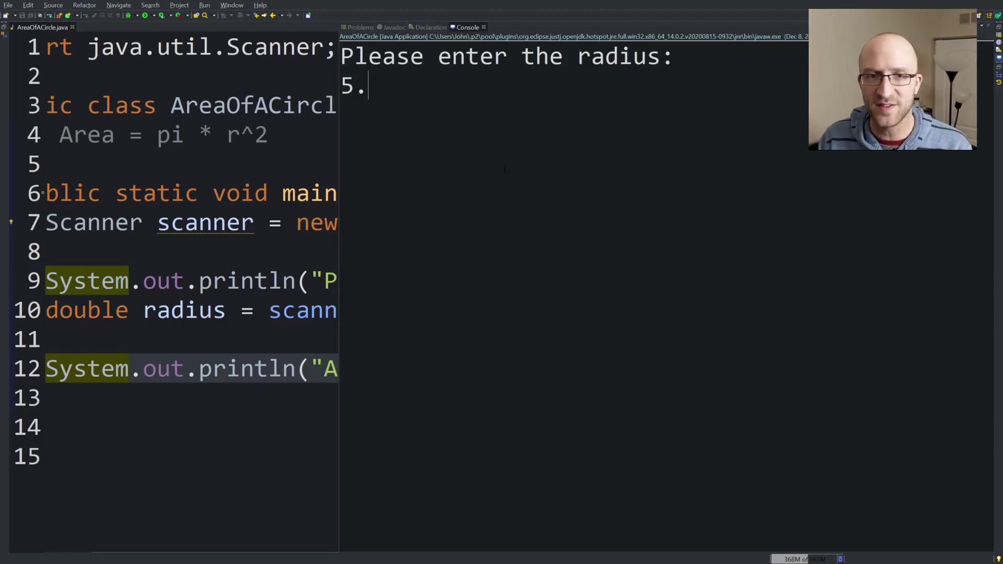
pyautogui.write('5')
pyautogui.press('Return')
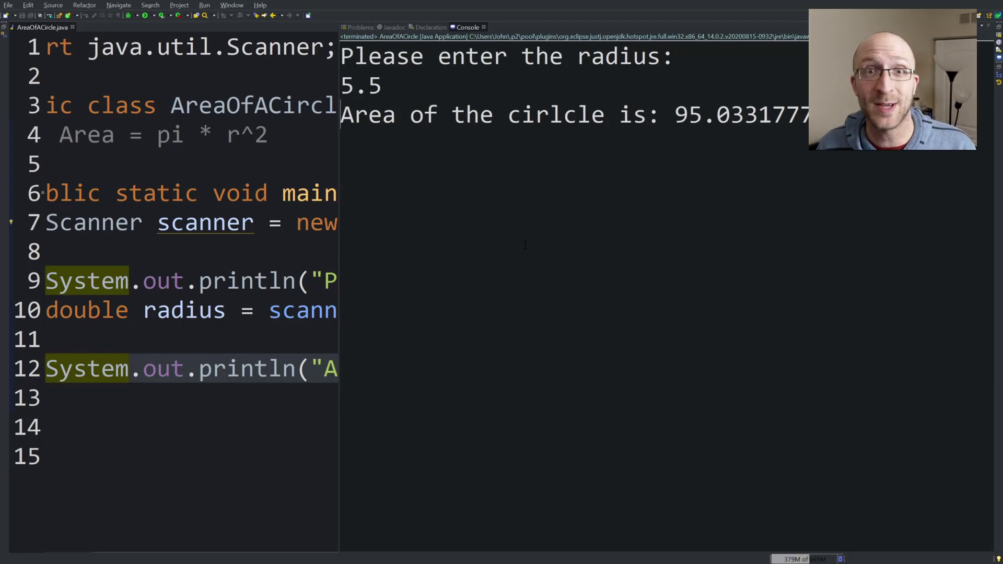
pyautogui.hotkey('alt', 'Tab')
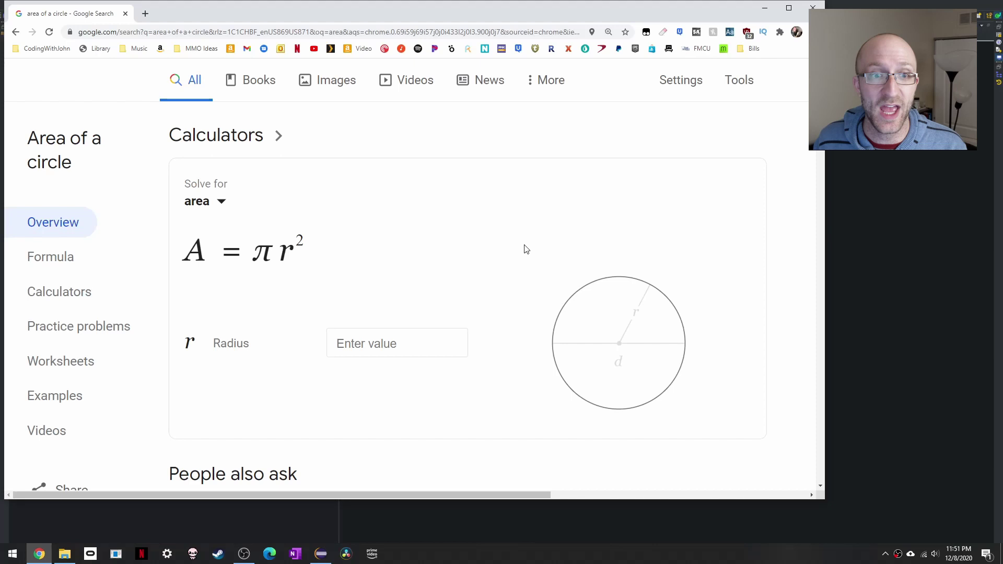
pyautogui.click(347, 344)
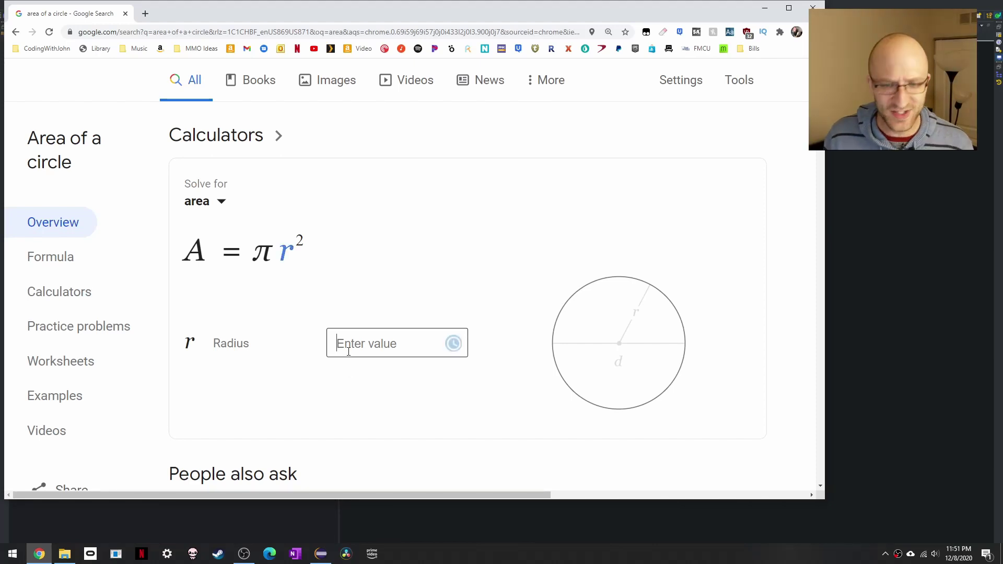
pyautogui.write('5.5')
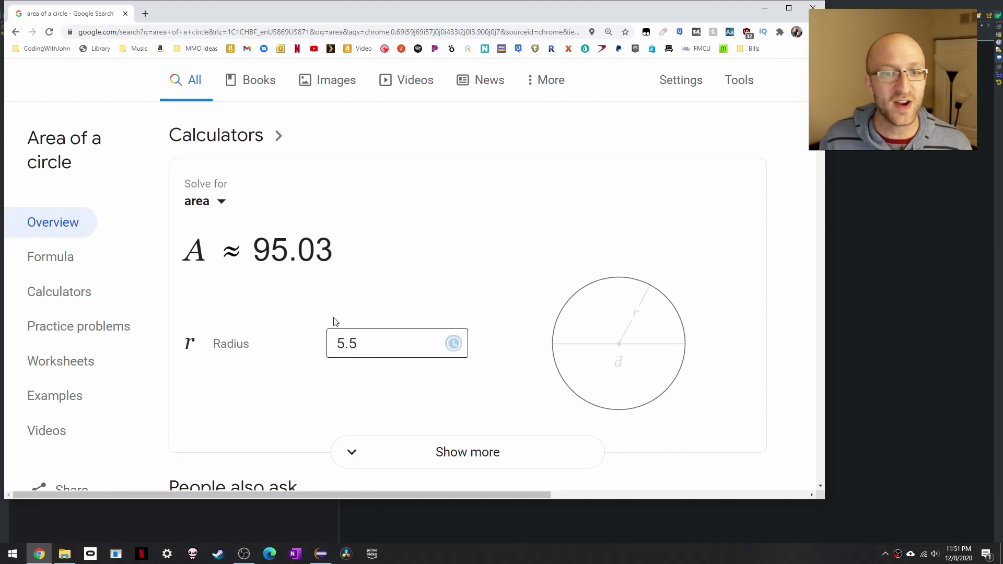
# - Highlight the 95.03 area in the Console output, then hide the Console
pyautogui.doubleClick(292, 251)
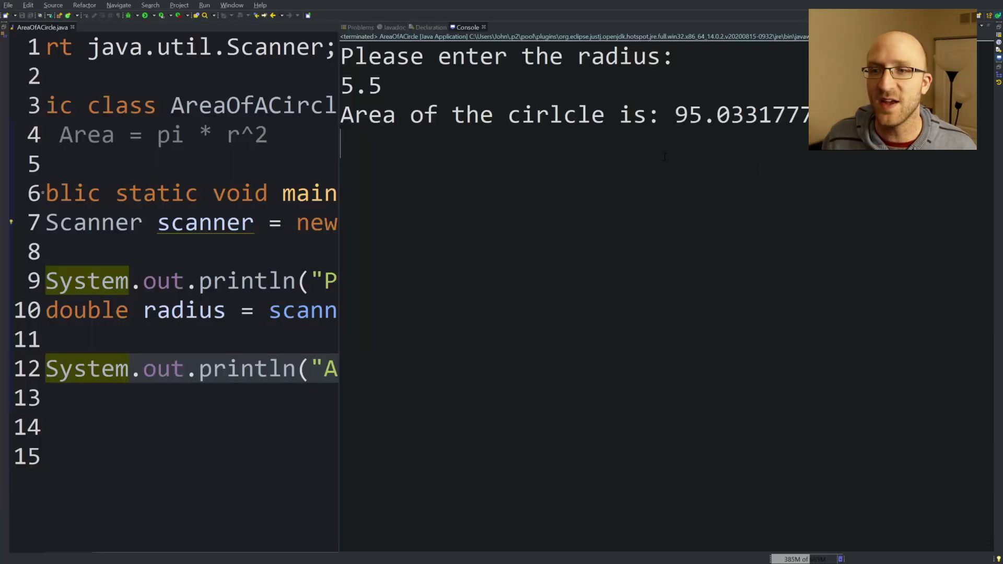
pyautogui.moveTo(674, 115); pyautogui.dragTo(745, 118)
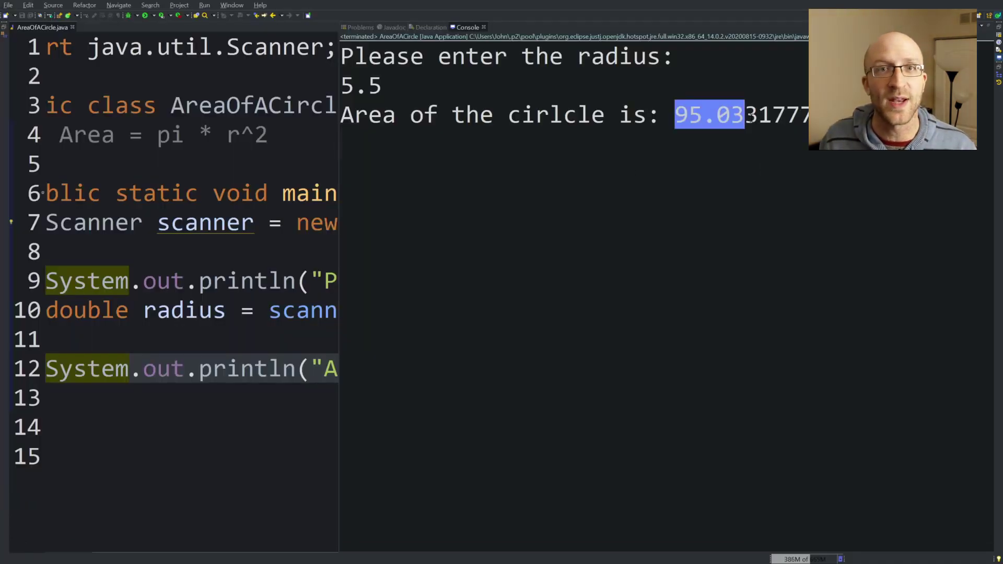
pyautogui.hotkey('ctrl', 'F7')
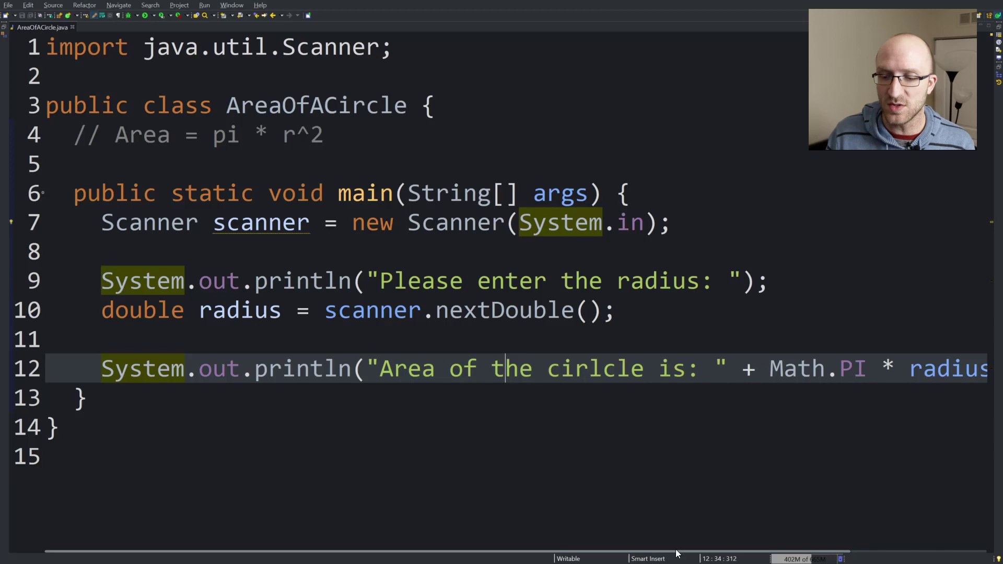
pyautogui.moveTo(680, 556); pyautogui.dragTo(831, 555)
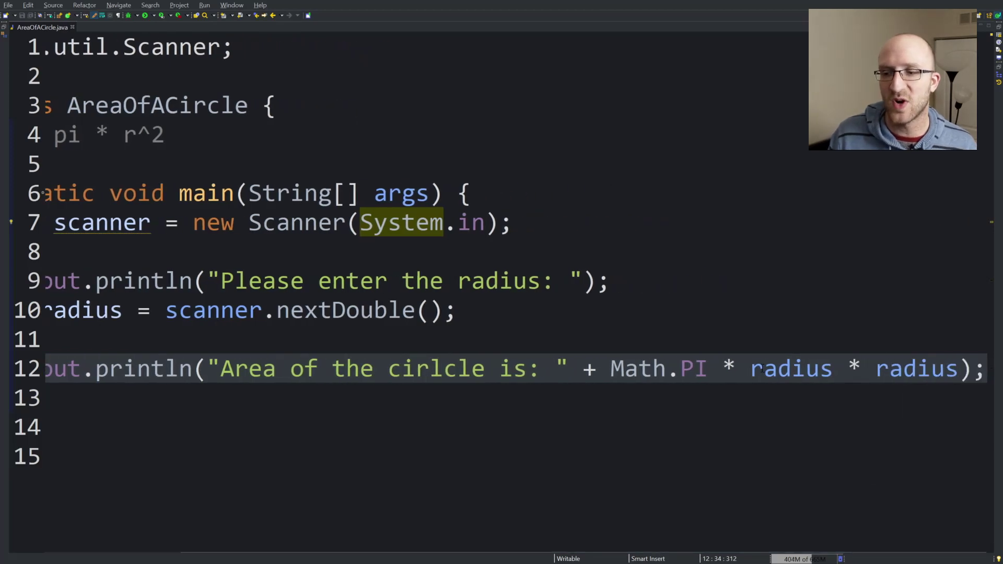
# - Replace radius * radius on line 12 with Math.pow(radius, 2)
pyautogui.hotkey('shift', 'End')
pyautogui.hotkey('shift', 'Left')
pyautogui.hotkey('shift', 'Left')
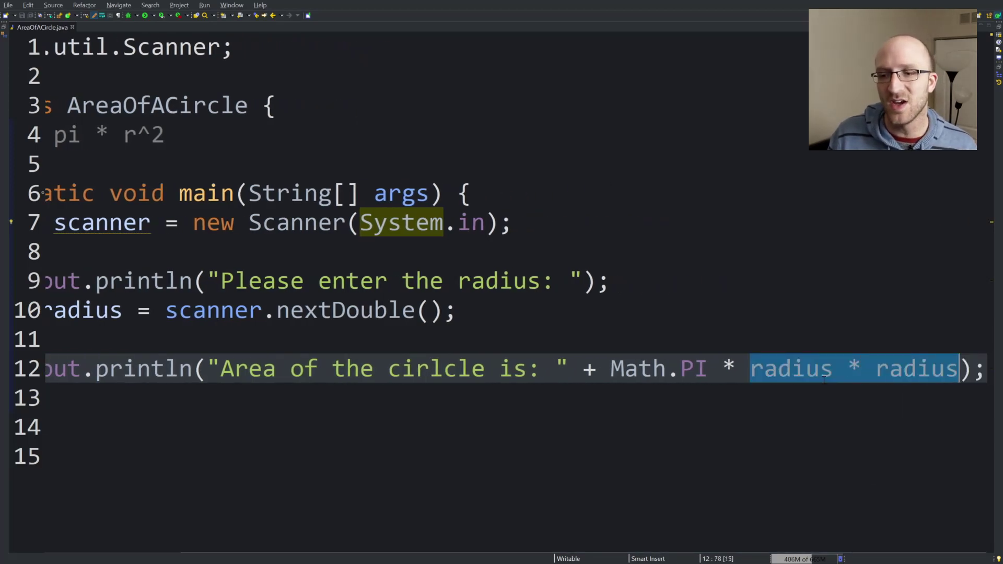
pyautogui.click(750, 379)
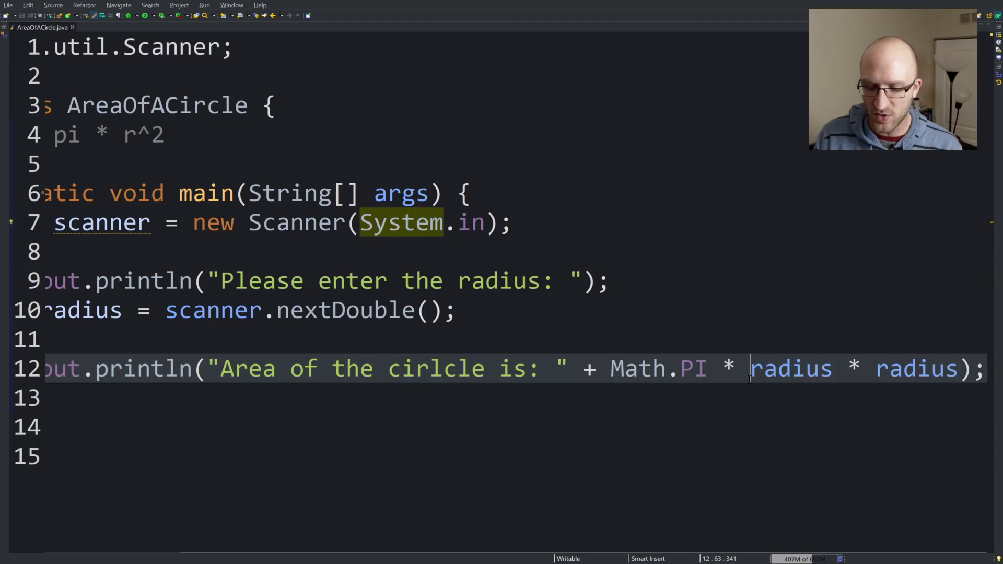
pyautogui.write('Math.po')
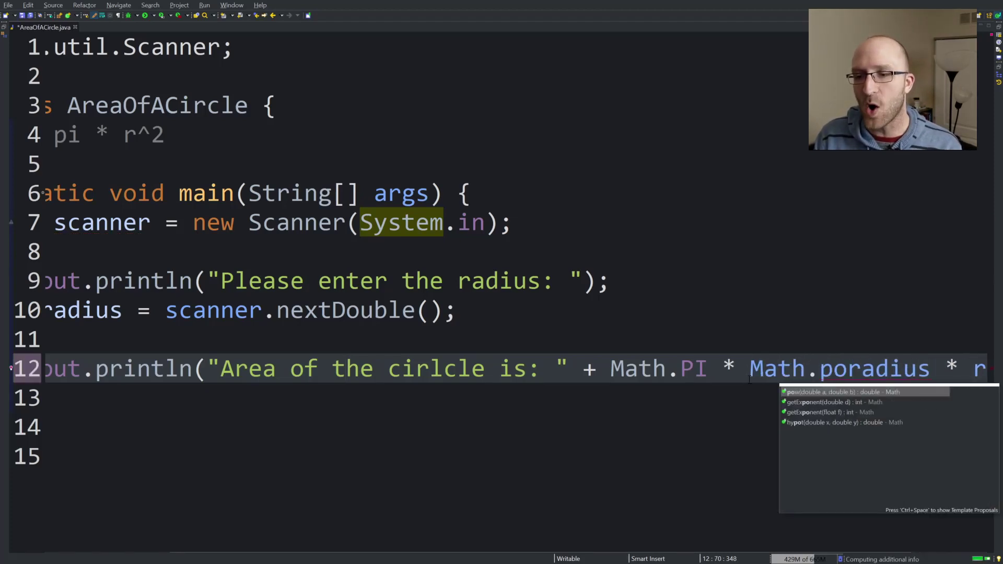
pyautogui.write('w')
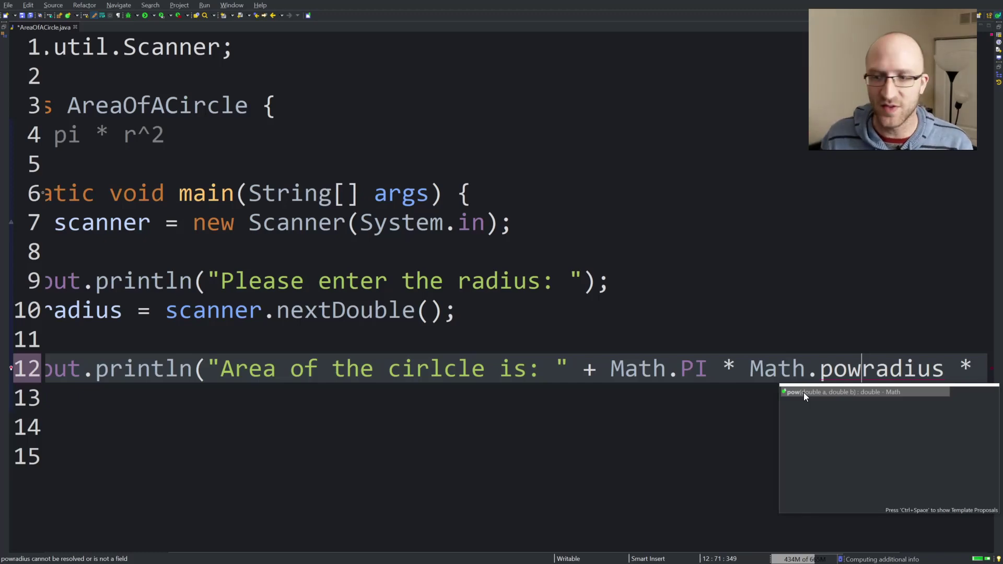
pyautogui.doubleClick(802, 393)
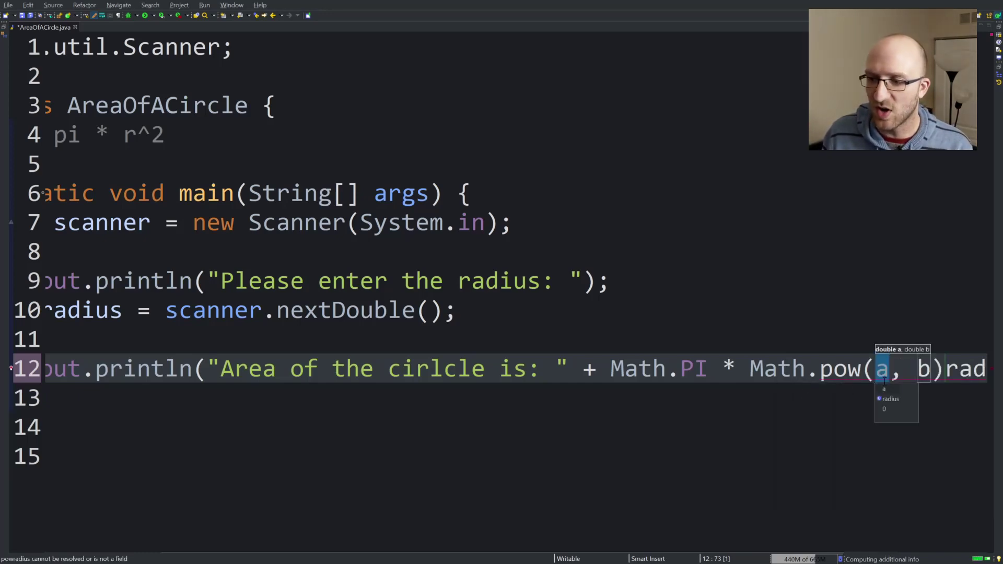
pyautogui.write('radius,')
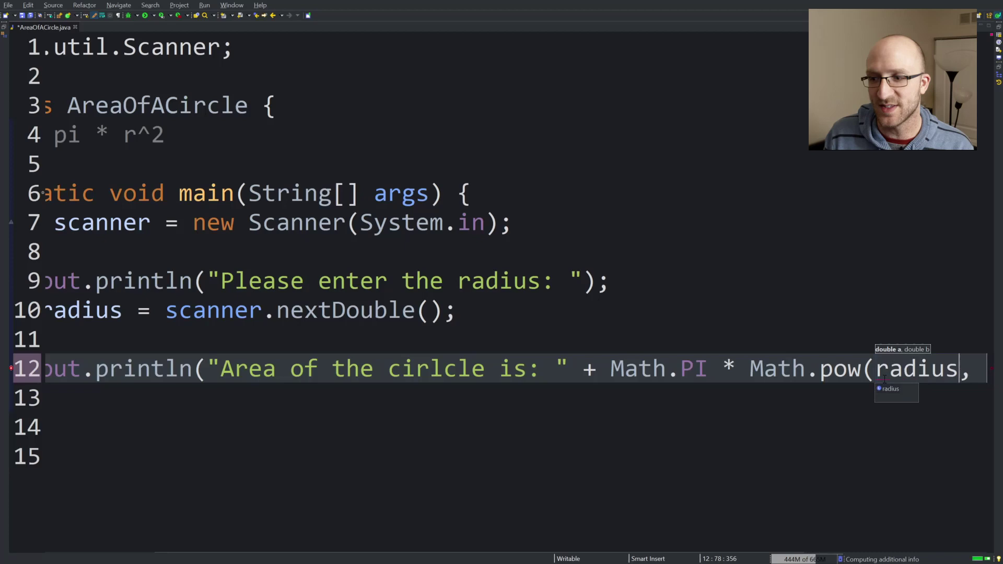
pyautogui.press('Tab')
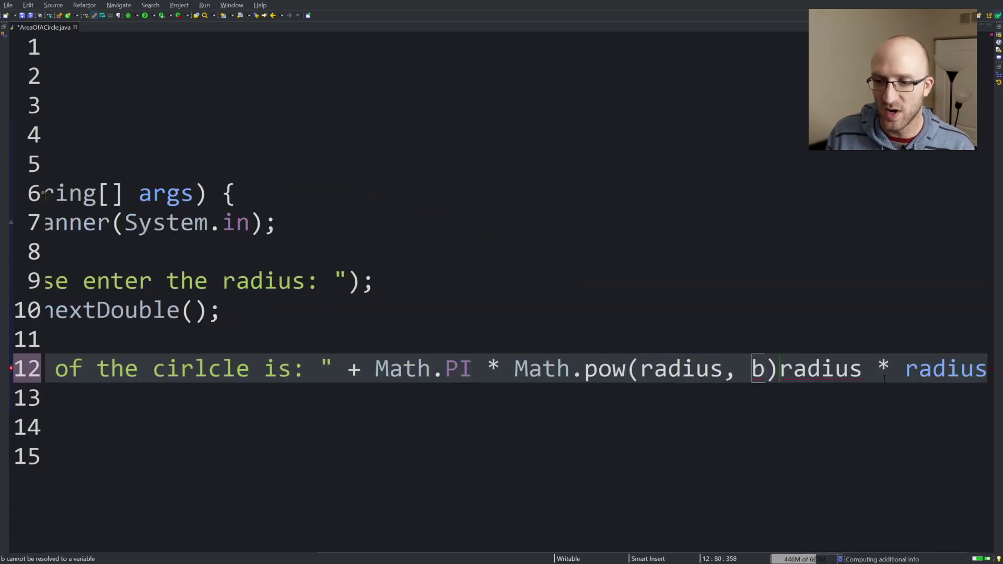
pyautogui.press('BackSpace')
pyautogui.write('2')
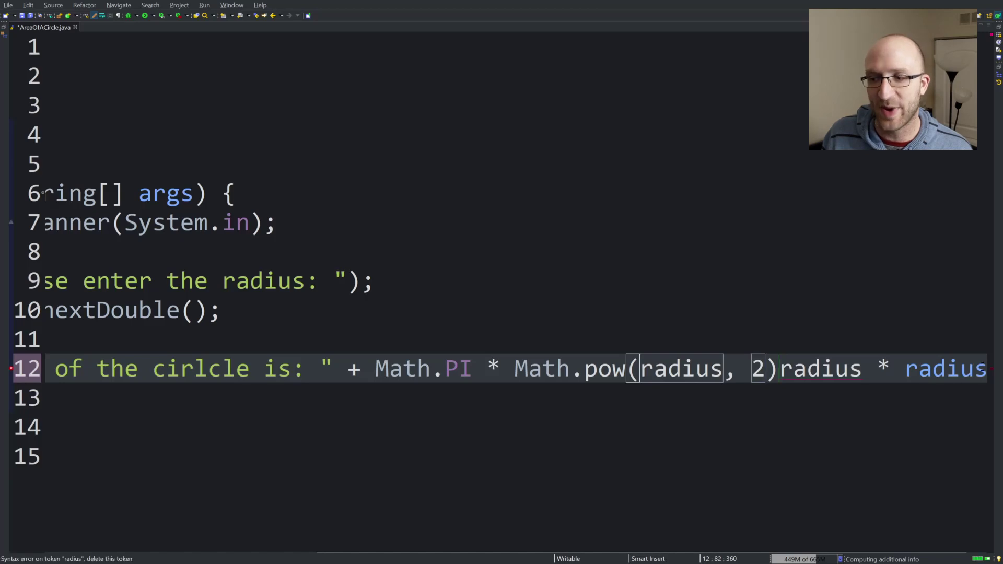
pyautogui.hotkey('ctrl', 'shift', 'Right')
pyautogui.hotkey('ctrl', 'shift', 'Right')
pyautogui.hotkey('ctrl', 'shift', 'Right')
pyautogui.press('Delete')
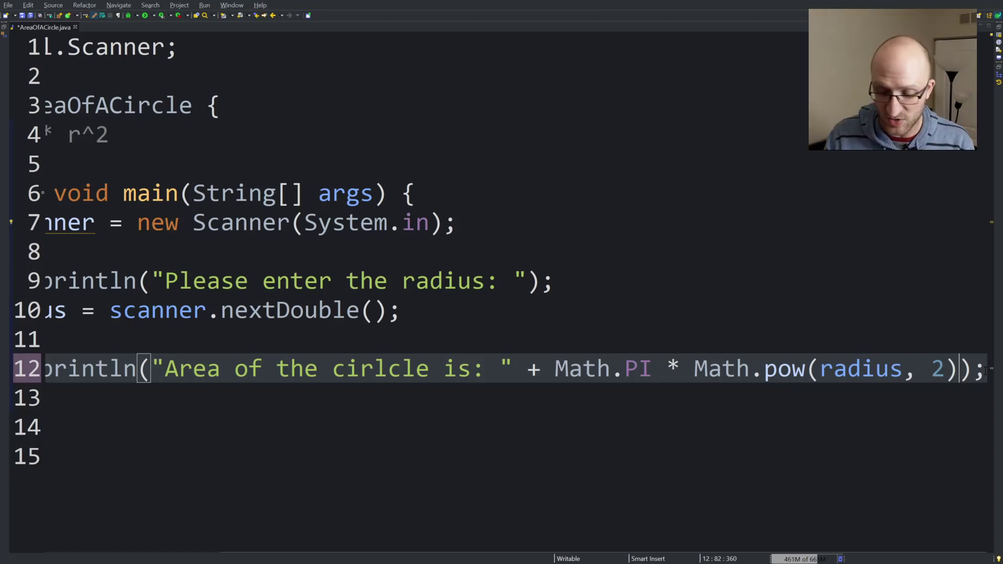
# - Save and rerun with radius 5.5, highlight the 95.03 result, and return to the code
pyautogui.hotkey('ctrl', 's')
pyautogui.hotkey('ctrl', 'F11')
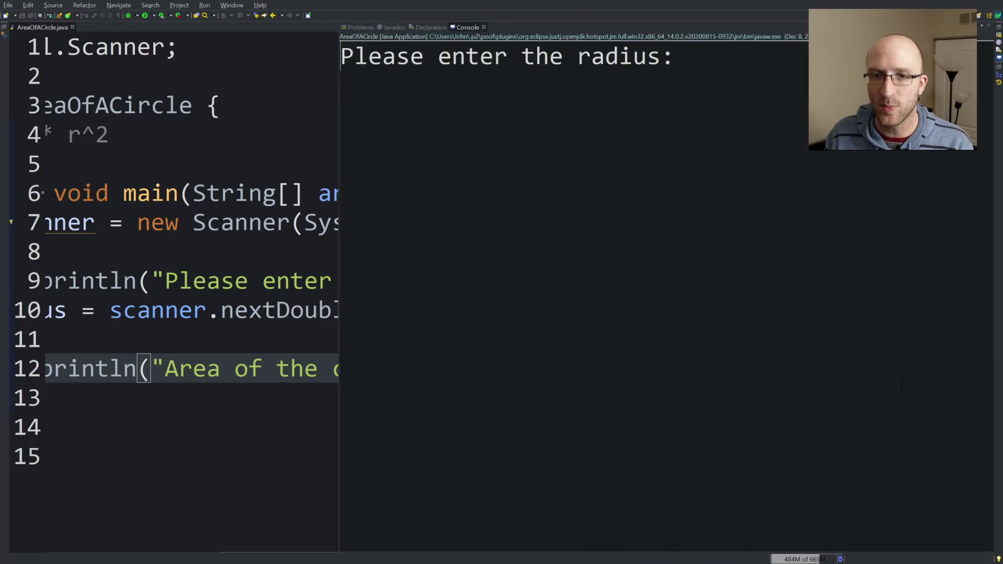
pyautogui.write('5.5')
pyautogui.press('Return')
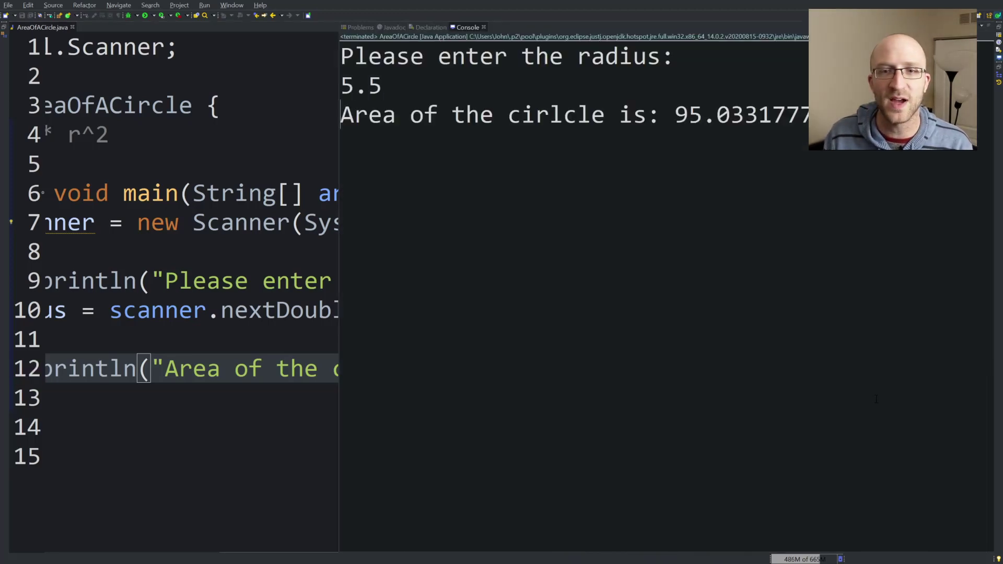
pyautogui.moveTo(674, 115); pyautogui.dragTo(740, 114)
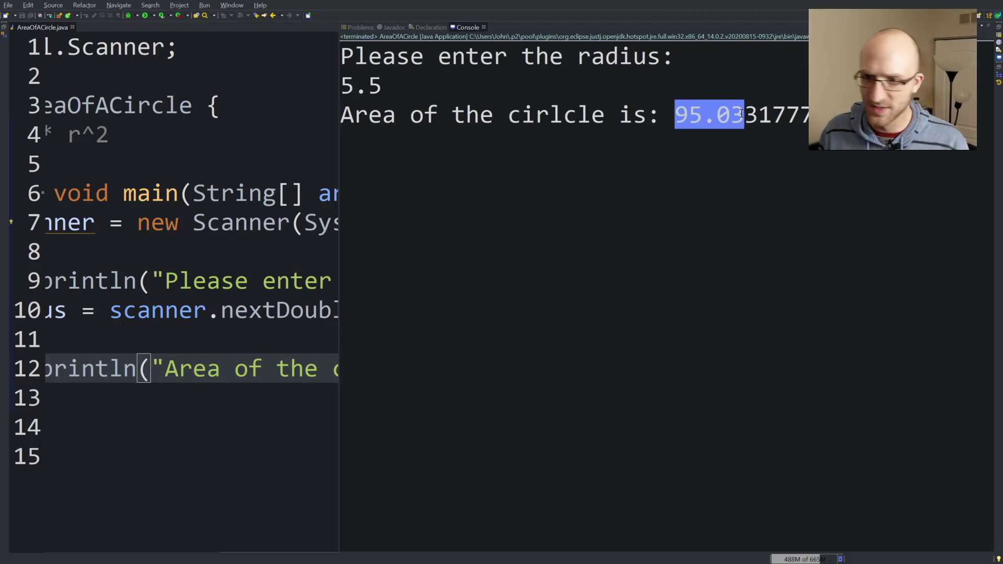
pyautogui.hotkey('ctrl', 'm')
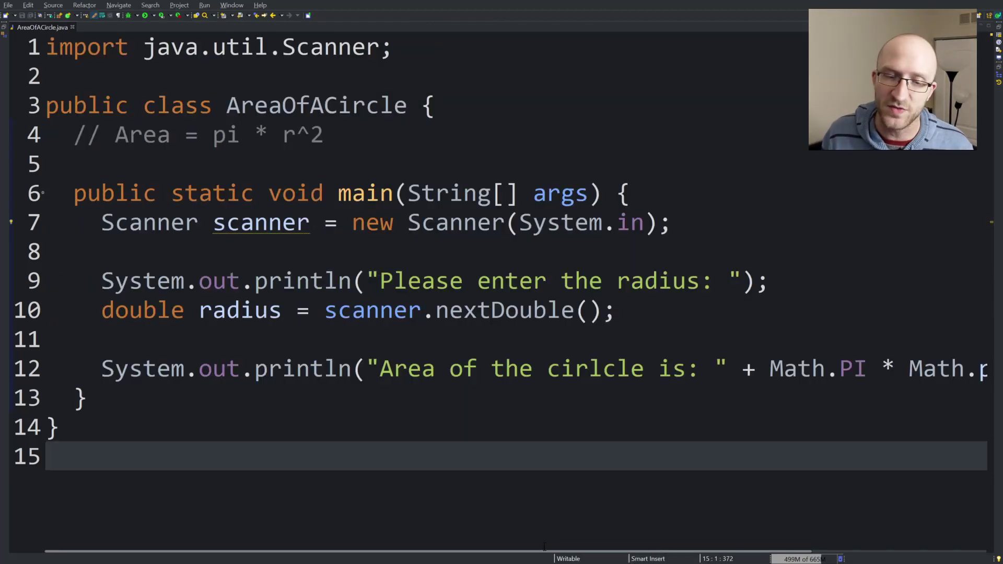
# - Rerun with letters as input, causing an InputMismatchException at line 10
pyautogui.click(406, 280)
pyautogui.hotkey('ctrl', 'F11')
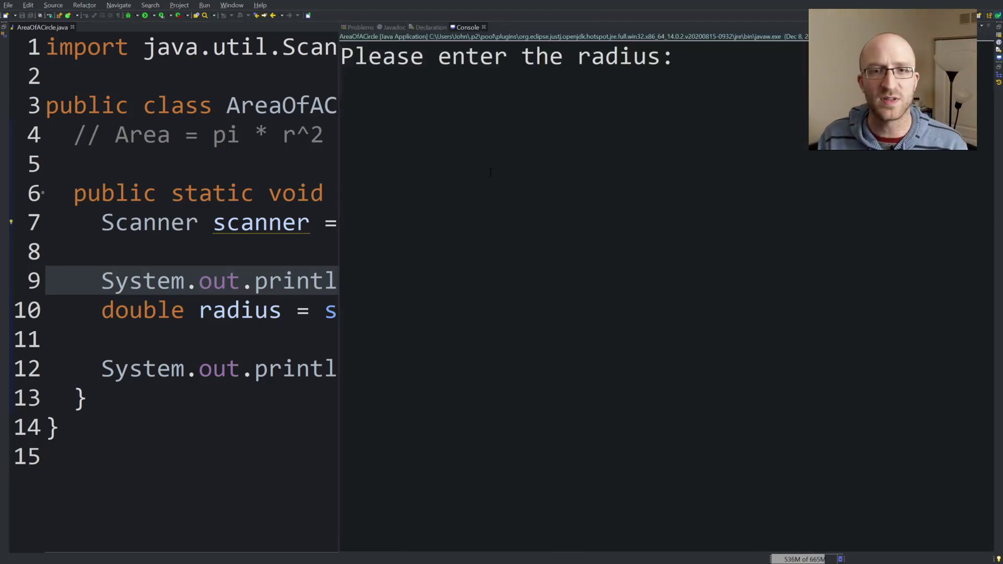
pyautogui.write('alsdfjdlkj')
pyautogui.press('Return')
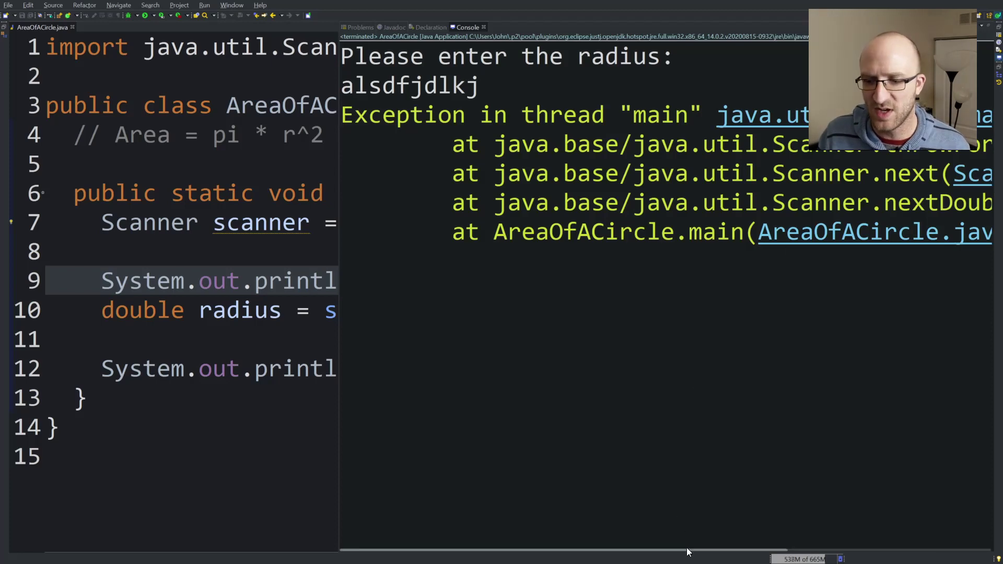
pyautogui.moveTo(688, 553); pyautogui.dragTo(747, 549)
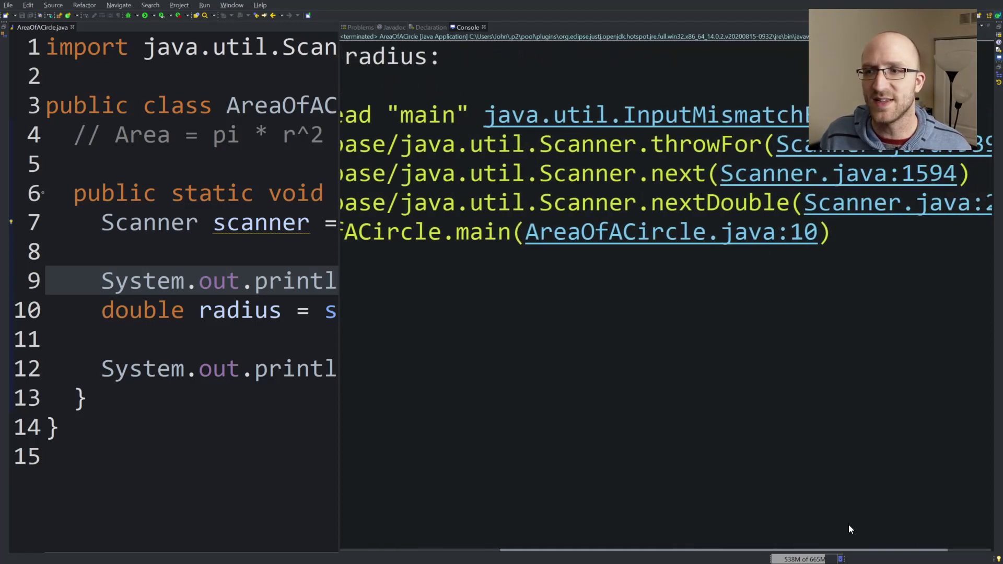
pyautogui.click(328, 281)
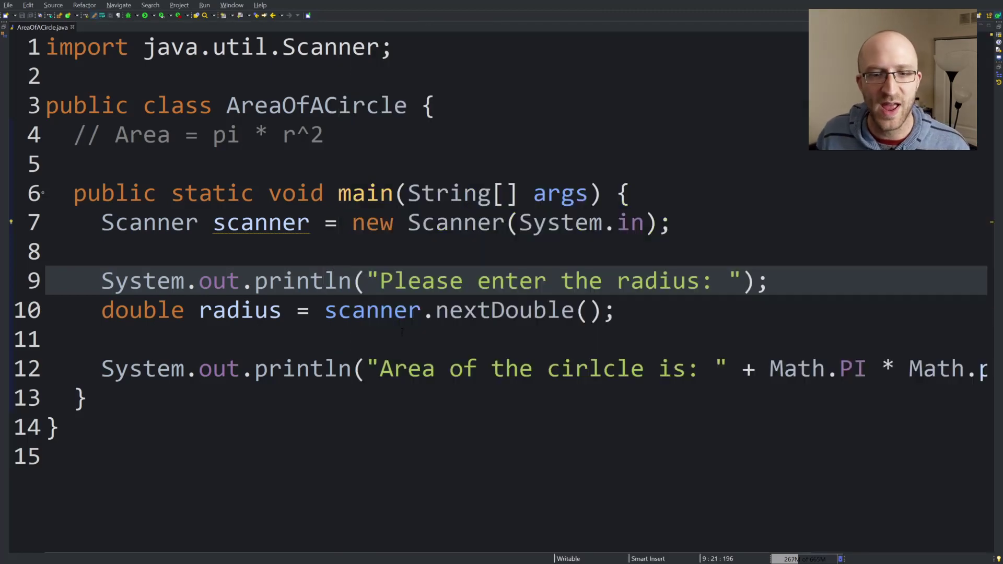
pyautogui.click(200, 310)
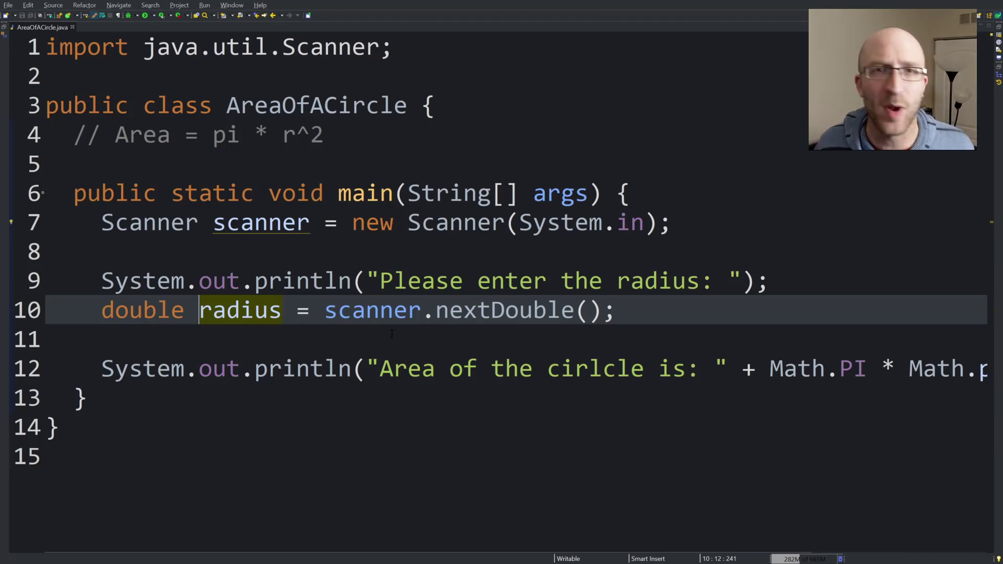
pyautogui.click(617, 280)
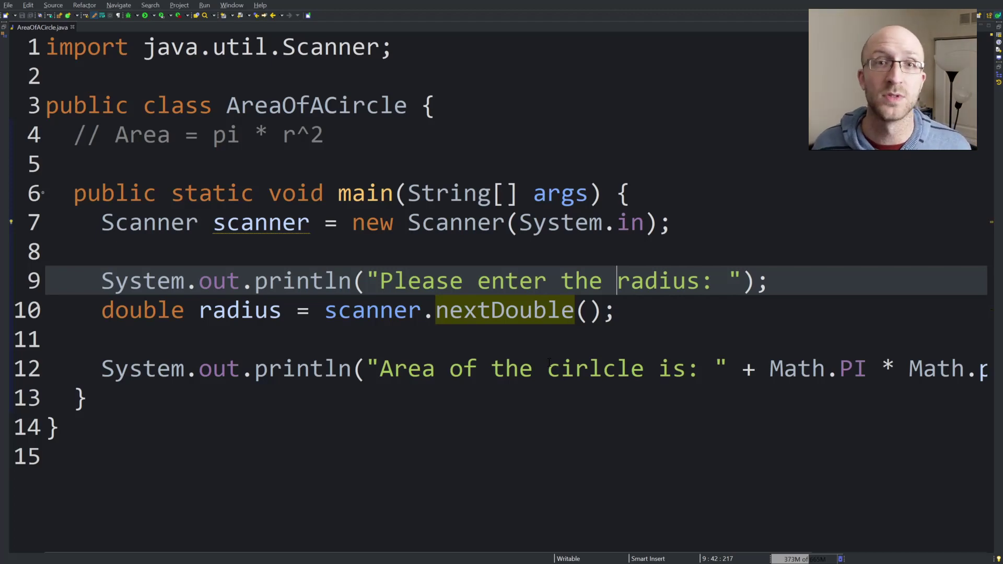
pyautogui.click(579, 370)
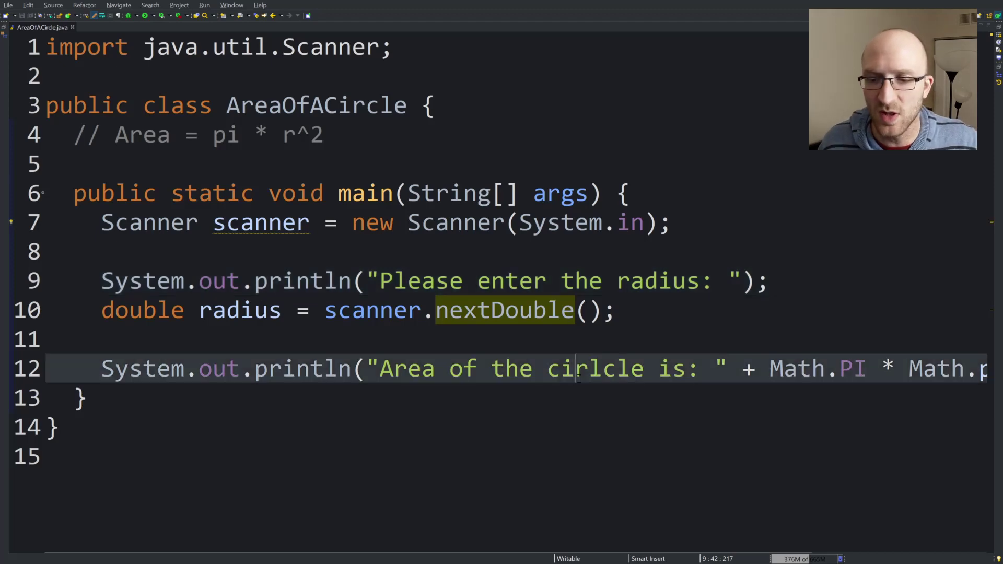
pyautogui.doubleClick(579, 368)
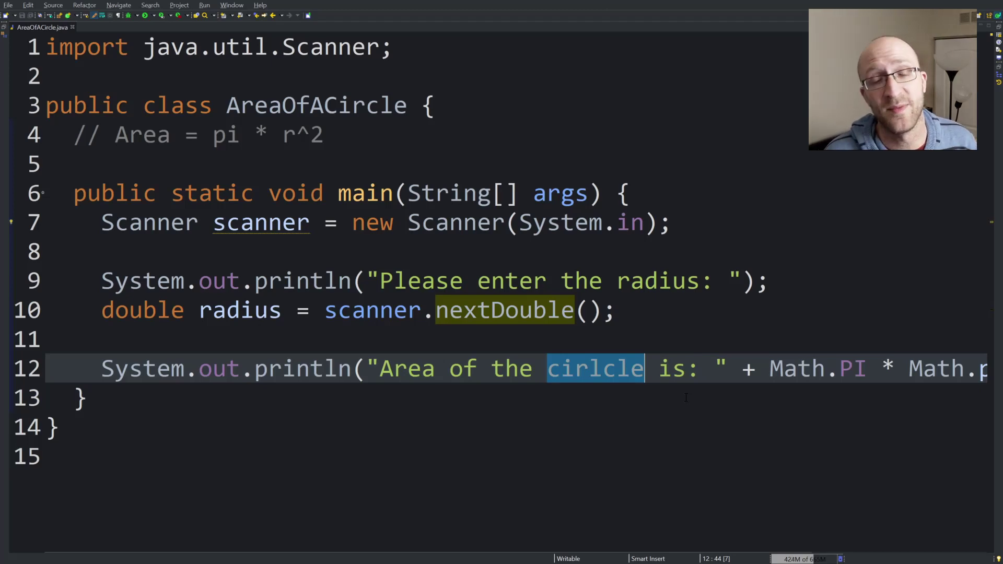
pyautogui.click(425, 369)
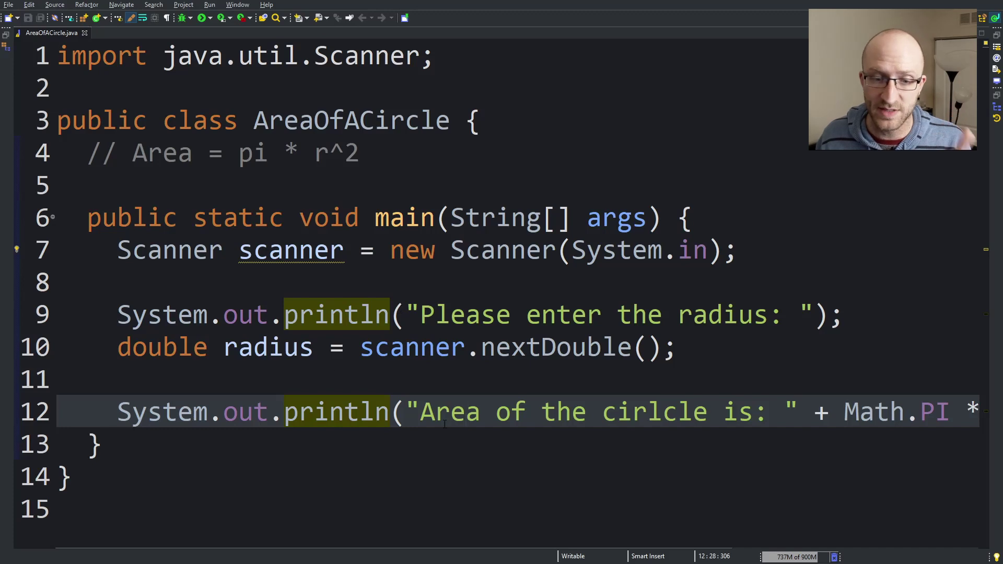
# - Add scanner.close(); on a new line 13 after the area print
pyautogui.press('Left')
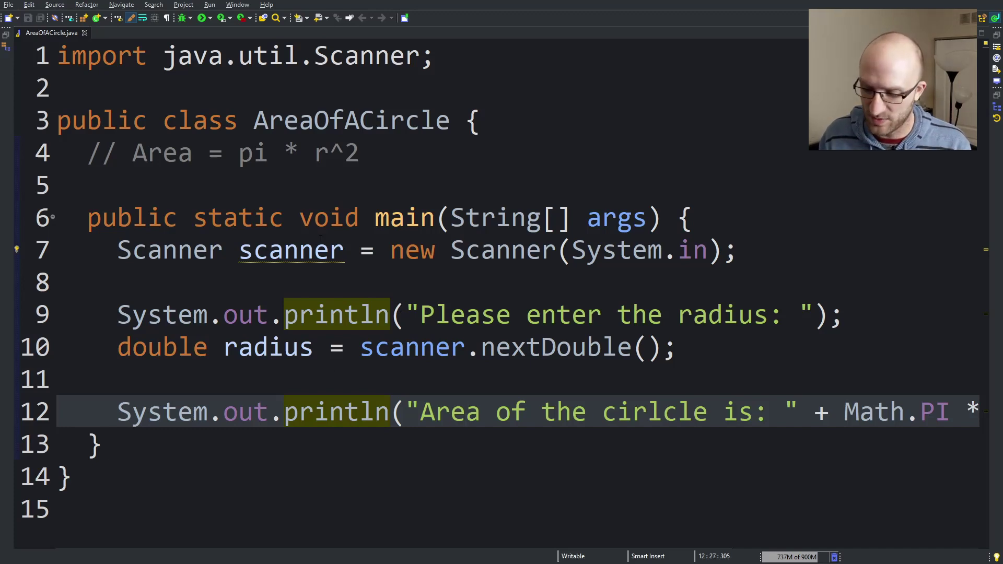
pyautogui.press('End')
pyautogui.press('Return')
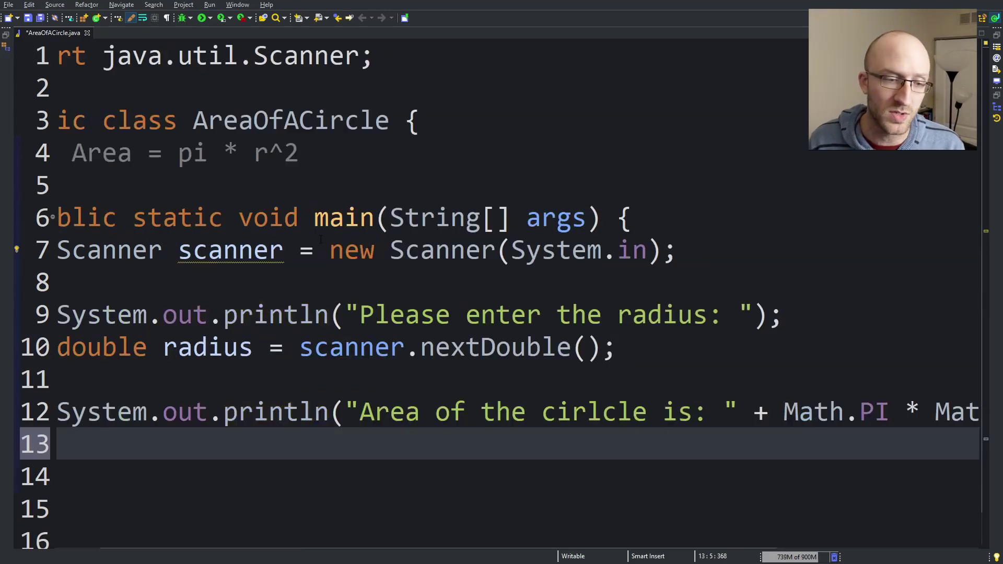
pyautogui.write('scanner.')
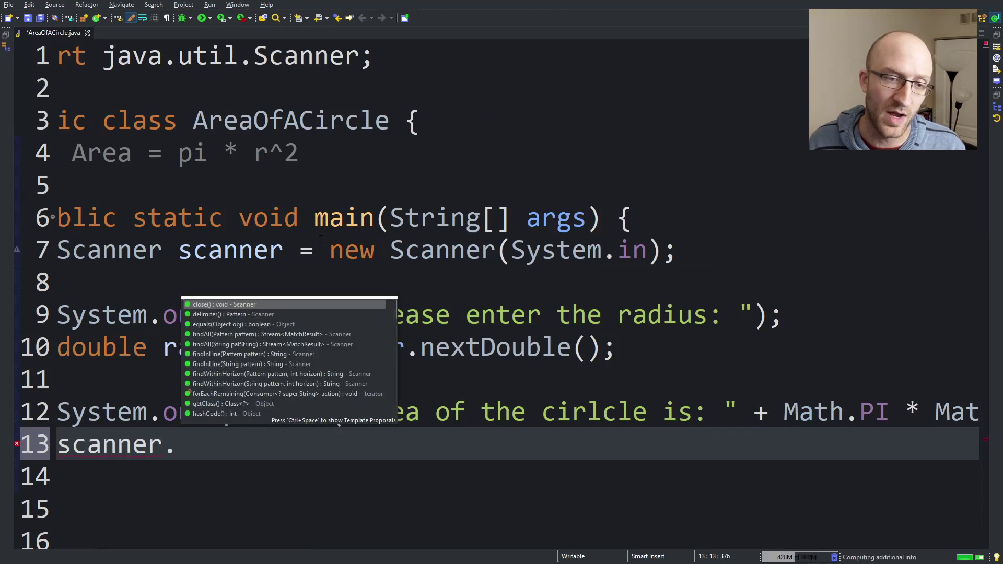
pyautogui.press('Return')
pyautogui.write(';')
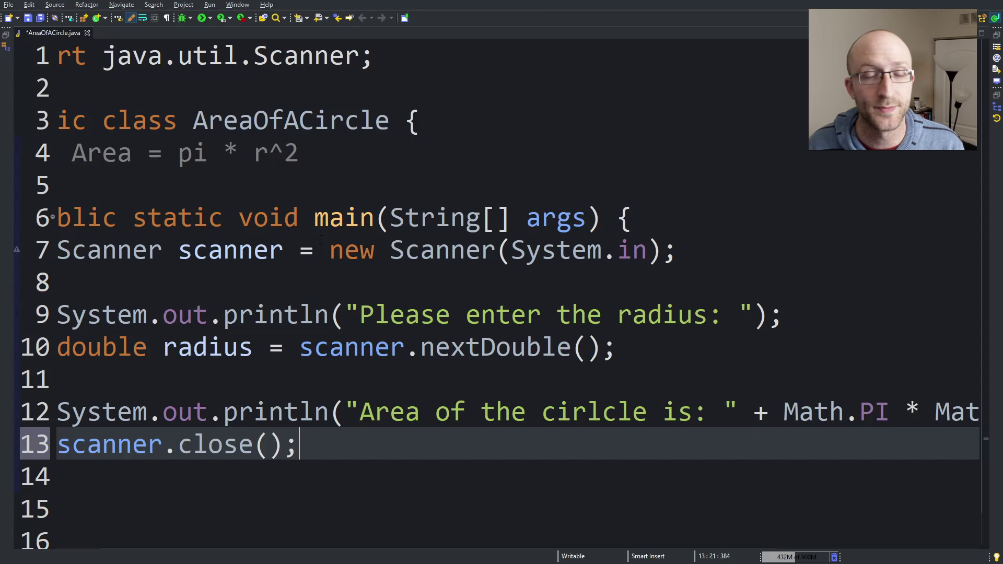
pyautogui.hscroll(-3, 502, 313)
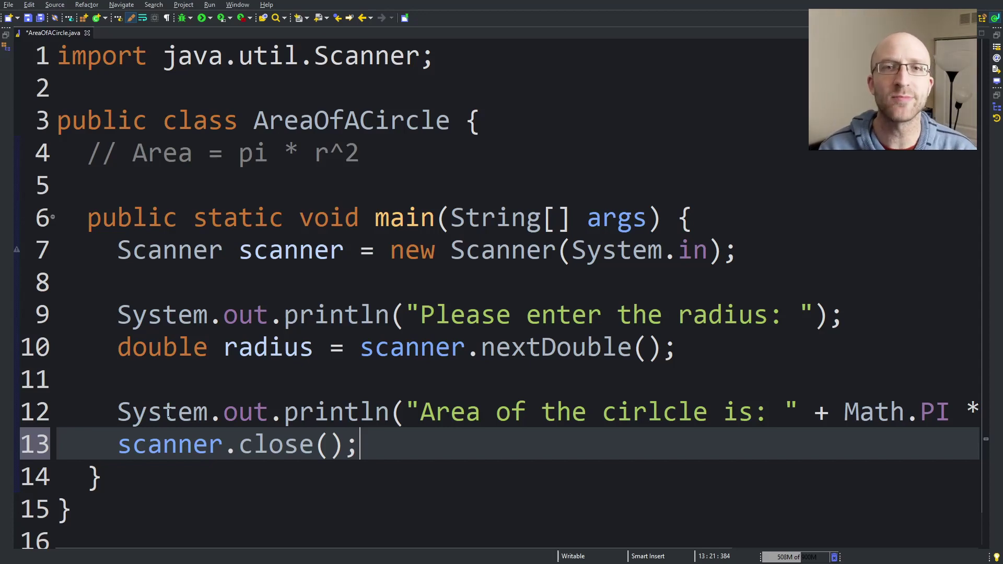
pyautogui.press('Up')
pyautogui.press('Home')
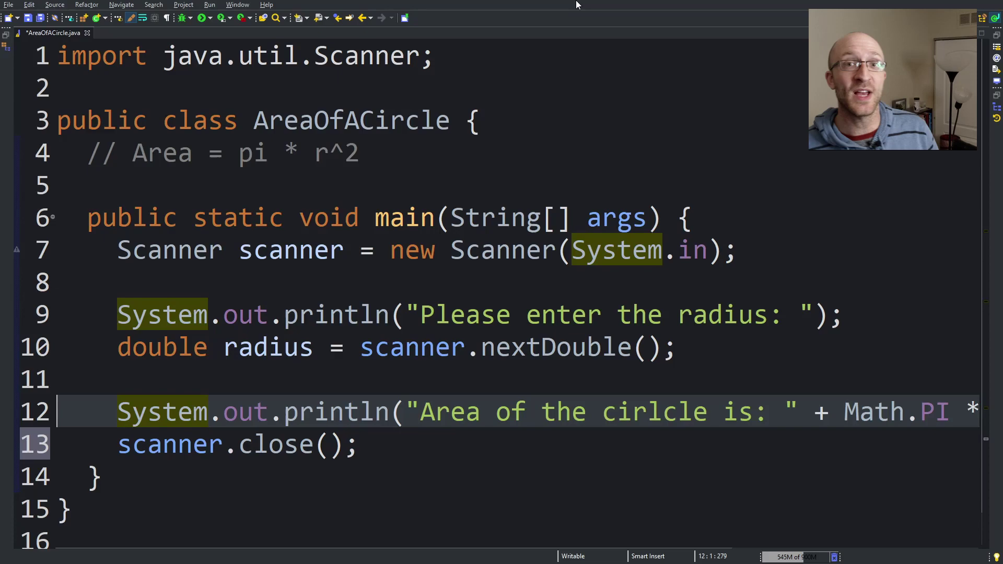